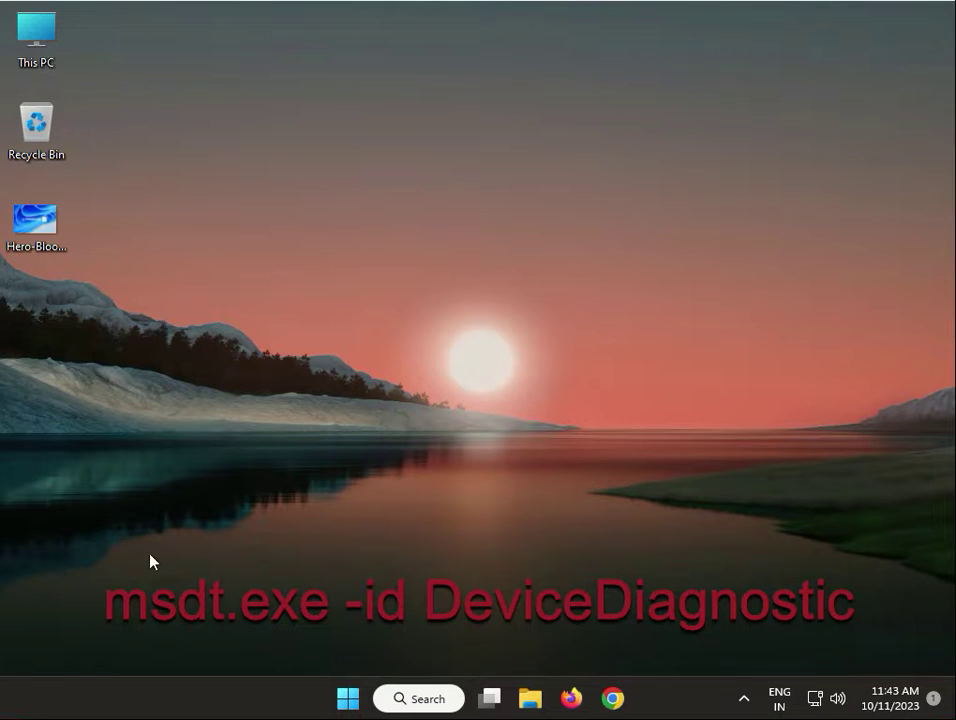
# - Run msdt.exe from the Run dialog, then close the diagnostic tool's passkey prompt
pyautogui.click(270, 560)
pyautogui.press('super+r')
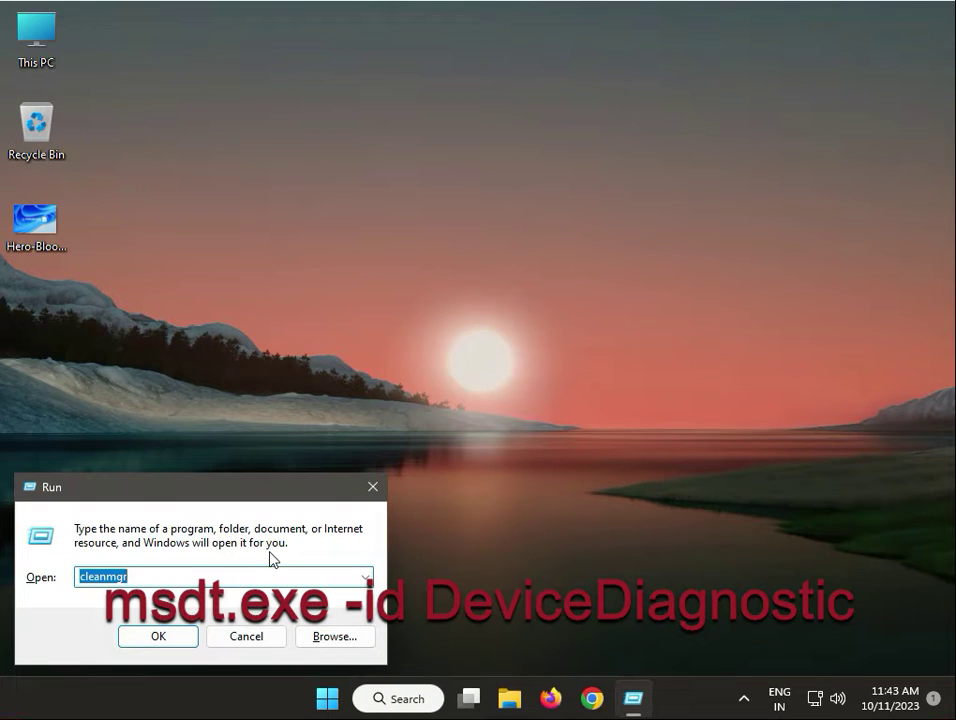
pyautogui.write('ms')
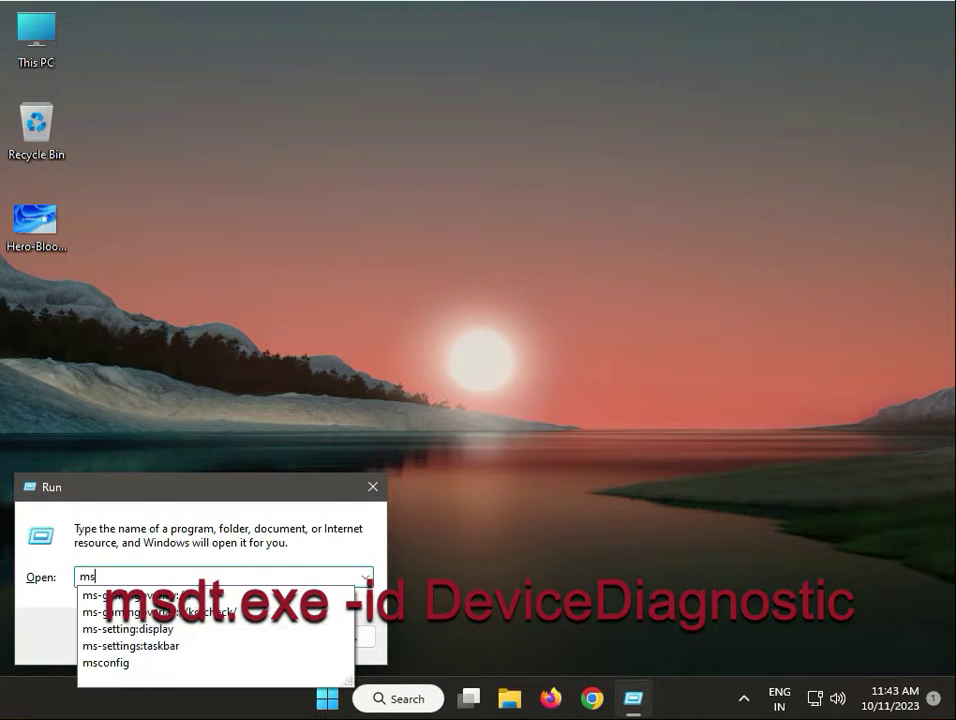
pyautogui.write('dt')
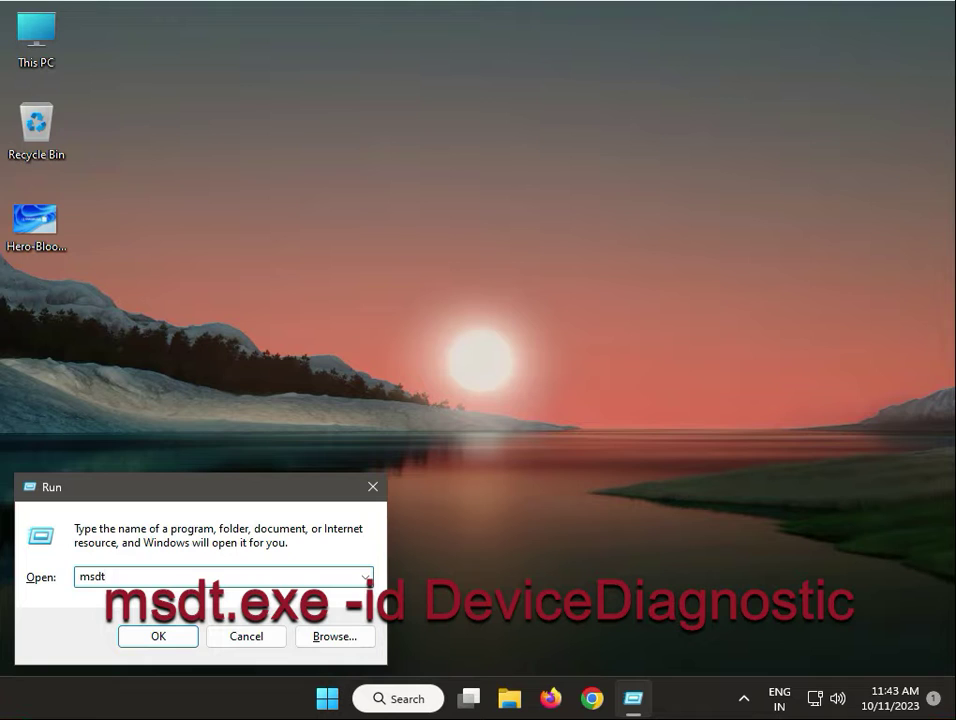
pyautogui.write('.exe')
pyautogui.press('Return')
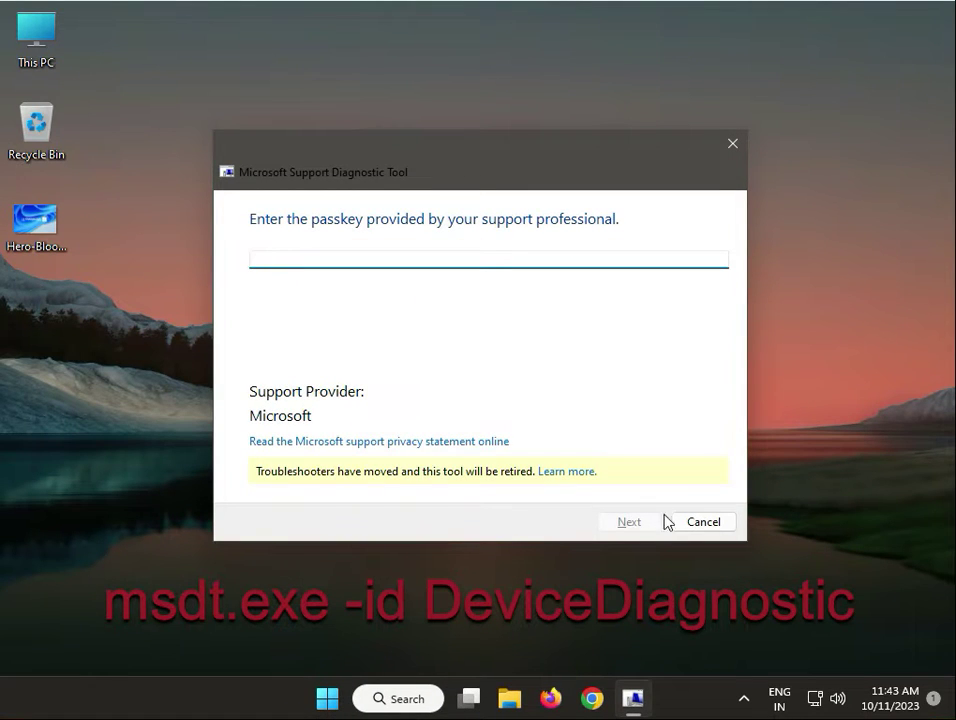
pyautogui.click(694, 523)
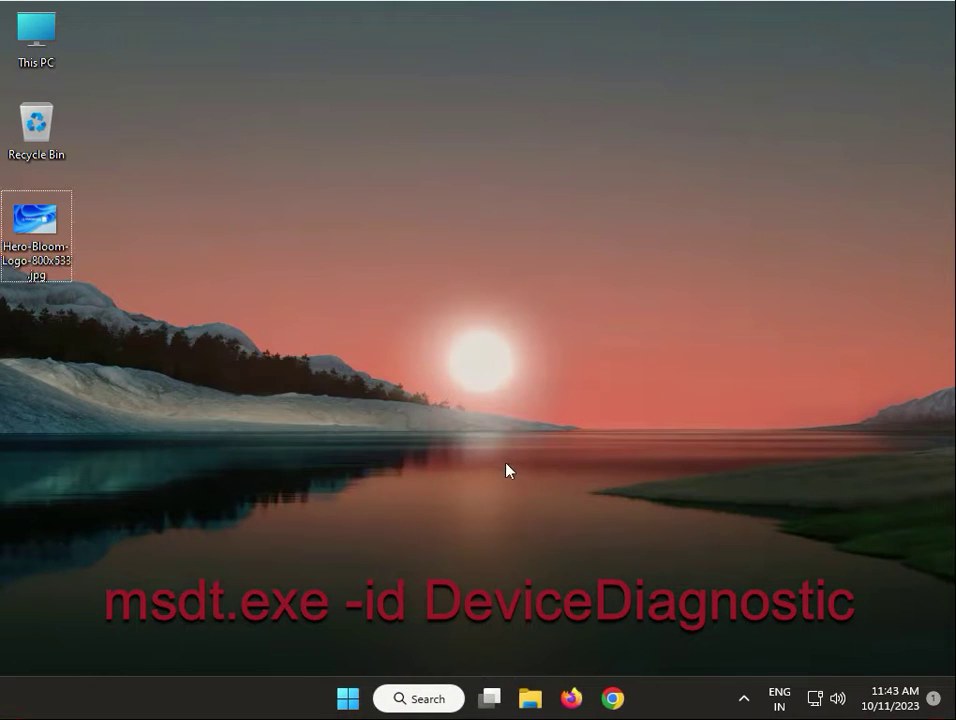
# - Rerun it as msdt.exe -id DeviceDiagnostic to start the Hardware and Devices troubleshooter
pyautogui.press('super+r')
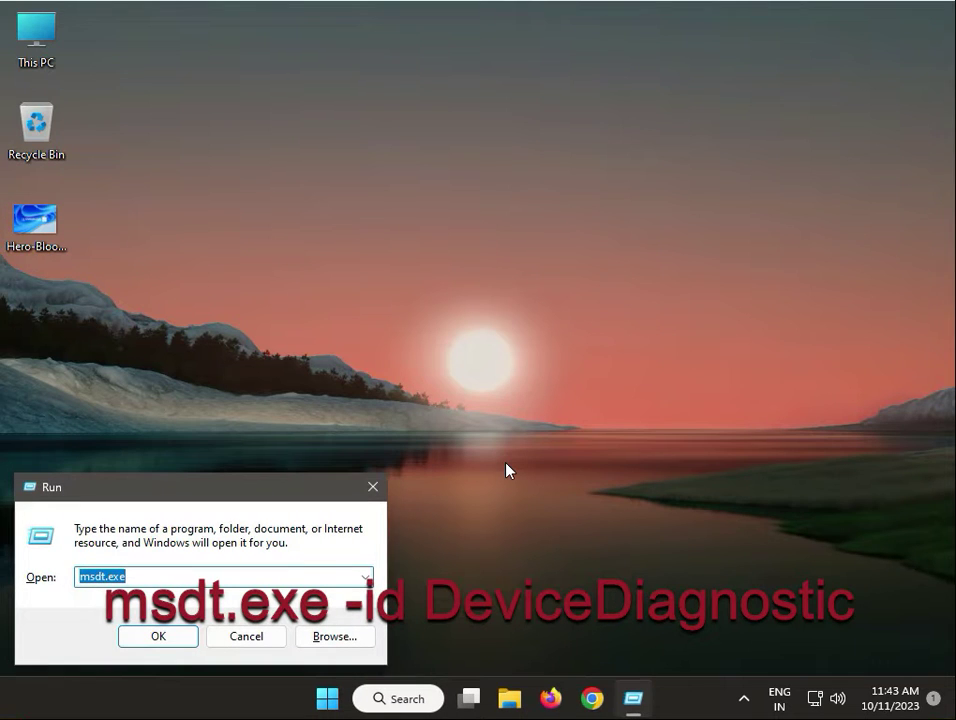
pyautogui.press('End')
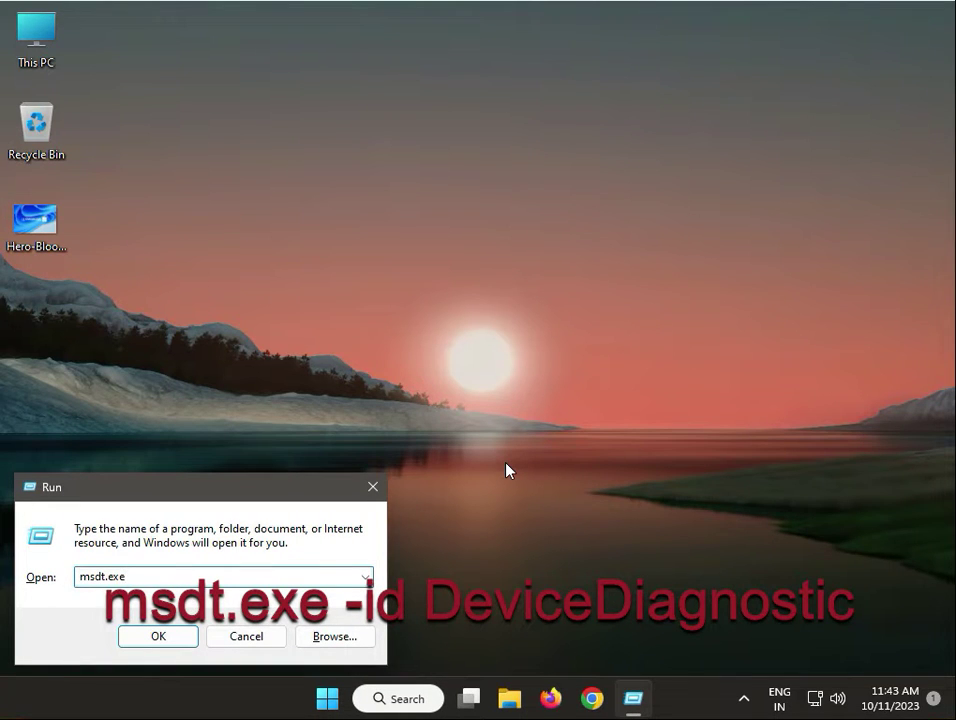
pyautogui.write('-id DeviceDiagnostic')
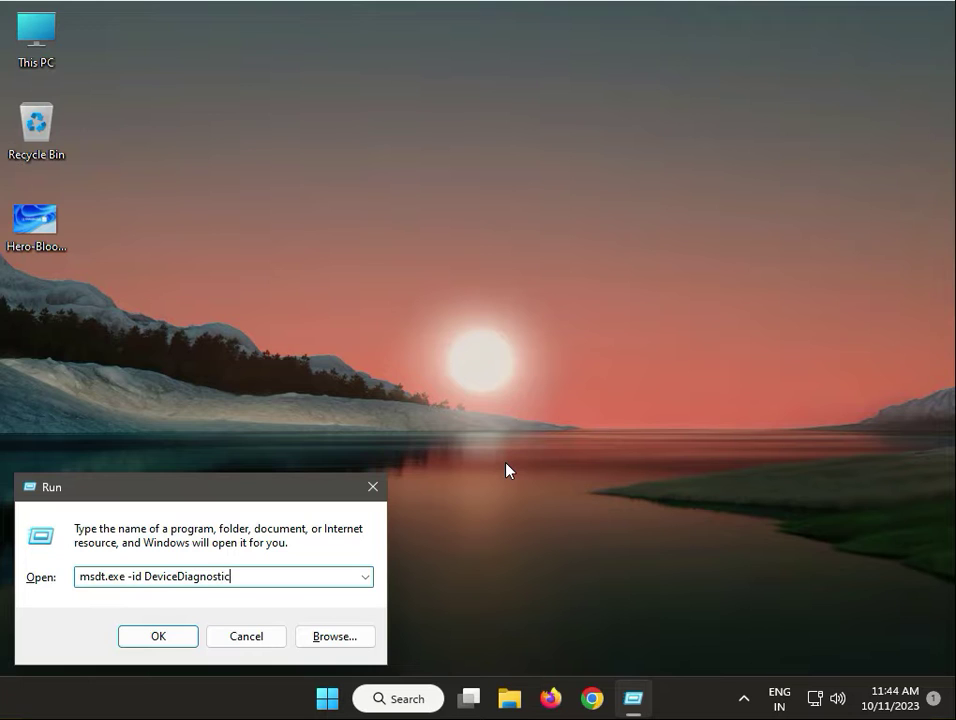
pyautogui.press('Return')
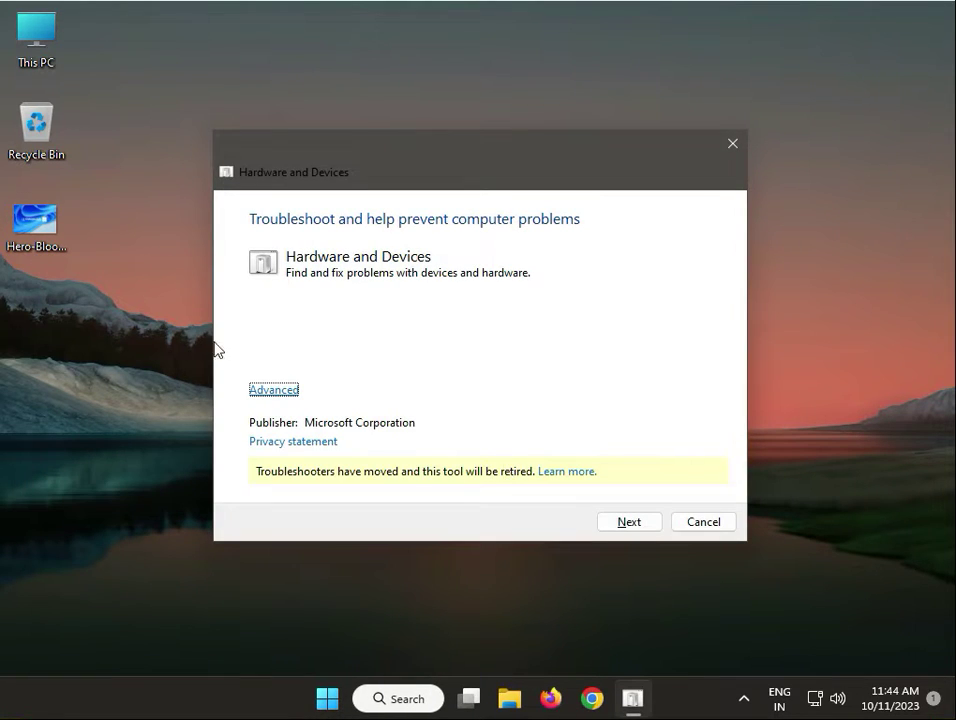
# - Detect problems with automatic repairs on, note the driverless Base System Device, then cancel
pyautogui.click(289, 396)
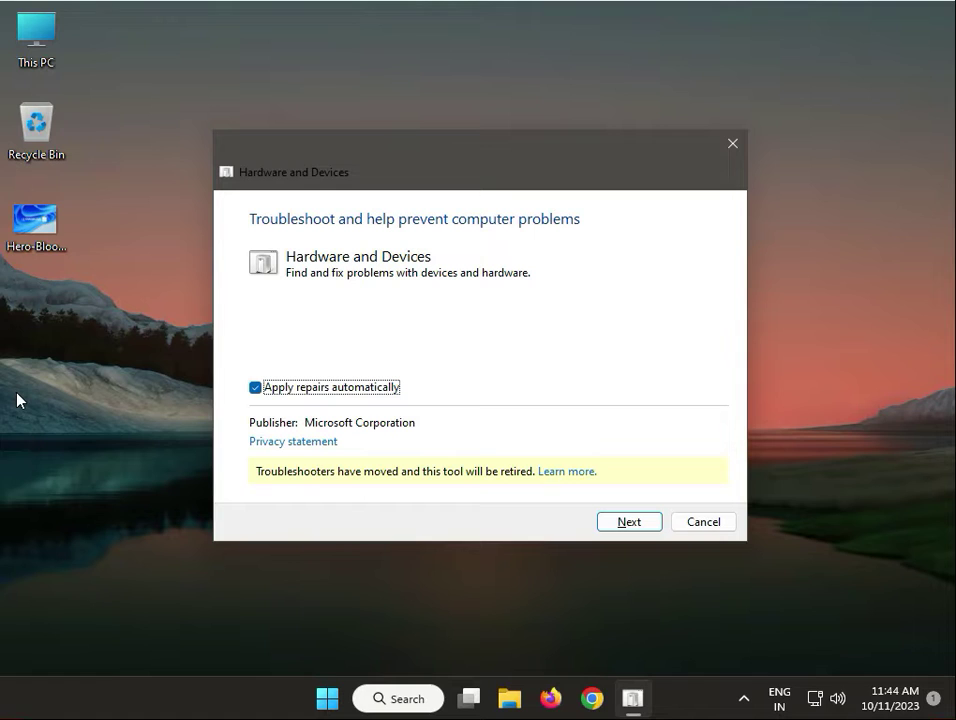
pyautogui.click(629, 522)
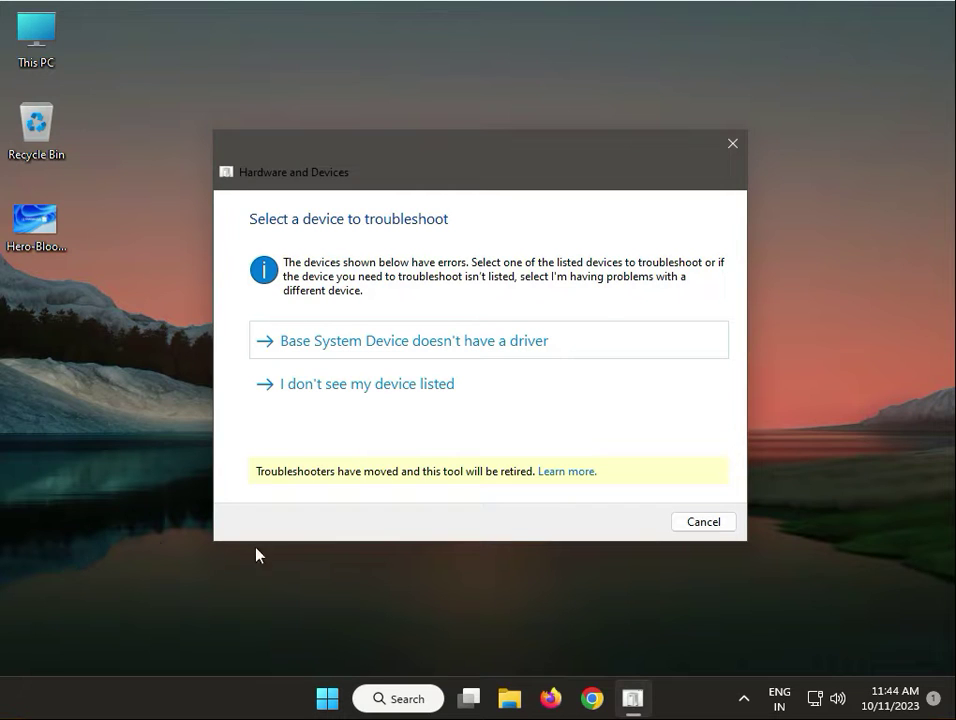
pyautogui.click(712, 527)
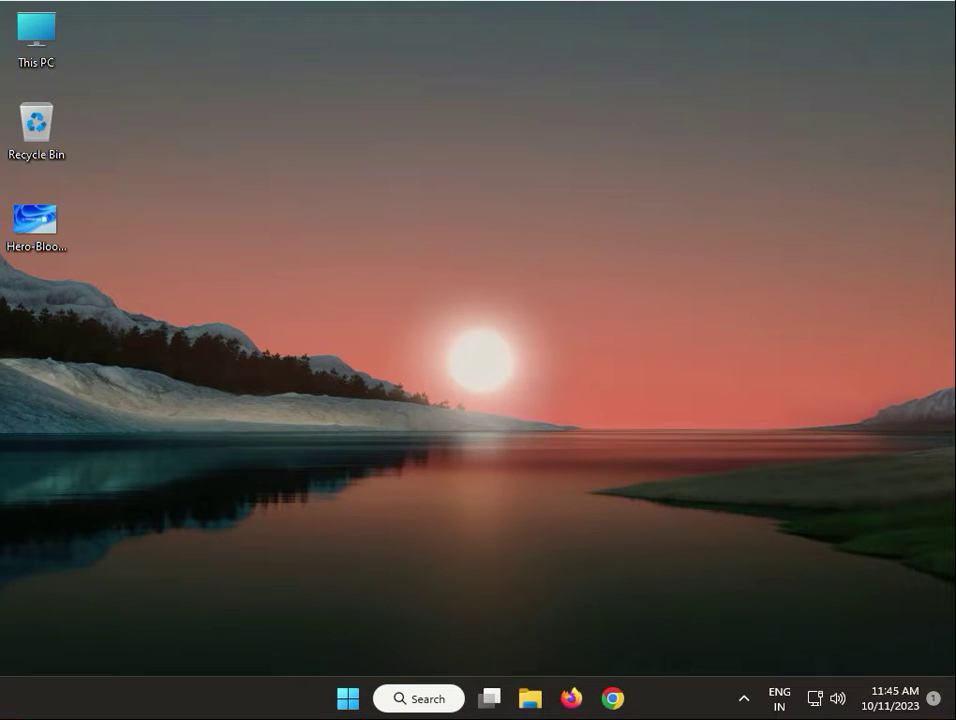
pyautogui.rightClick(337, 705)
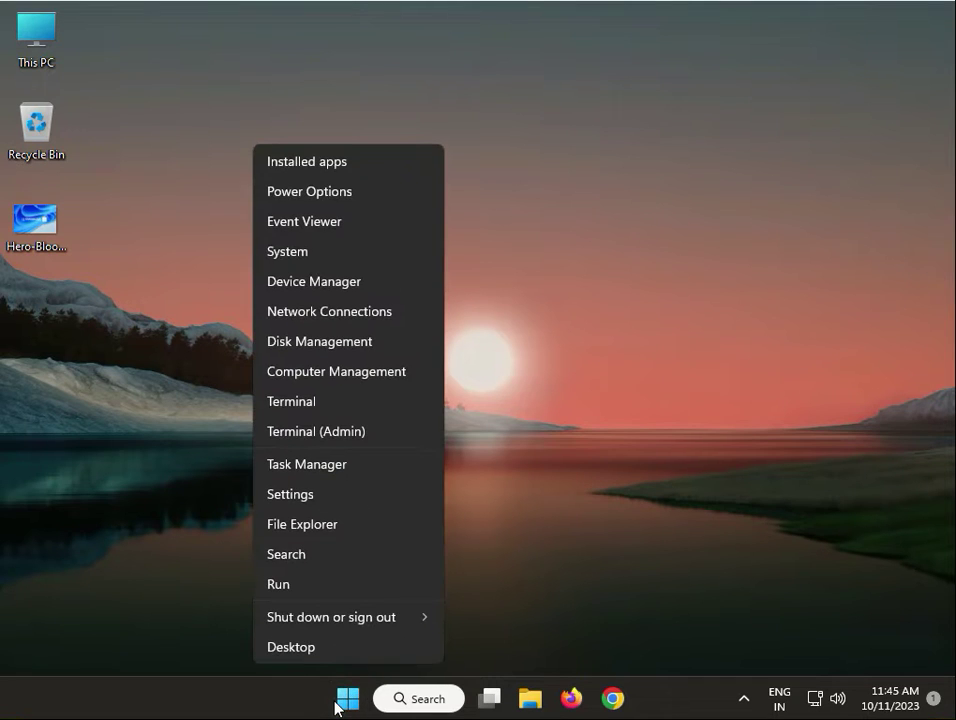
pyautogui.click(346, 288)
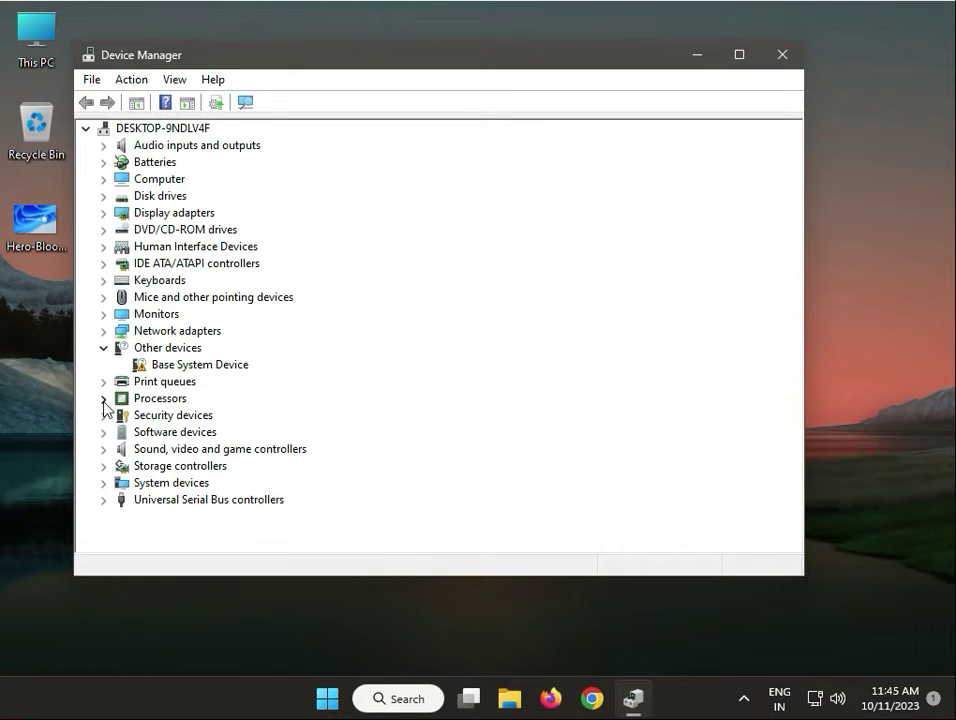
pyautogui.click(104, 247)
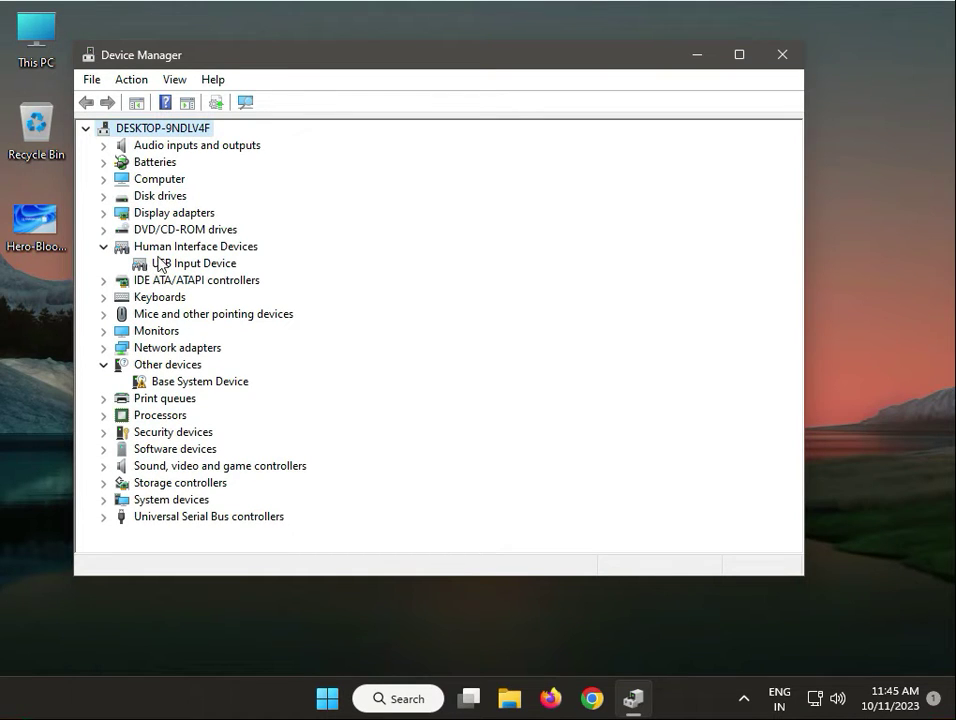
pyautogui.click(170, 264)
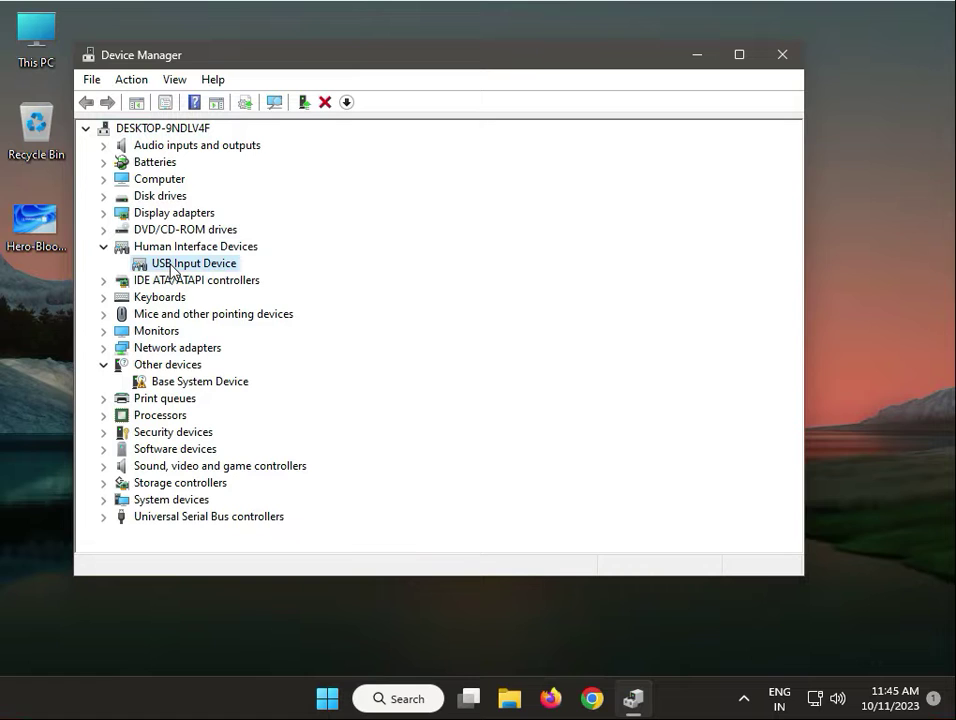
pyautogui.rightClick(199, 270)
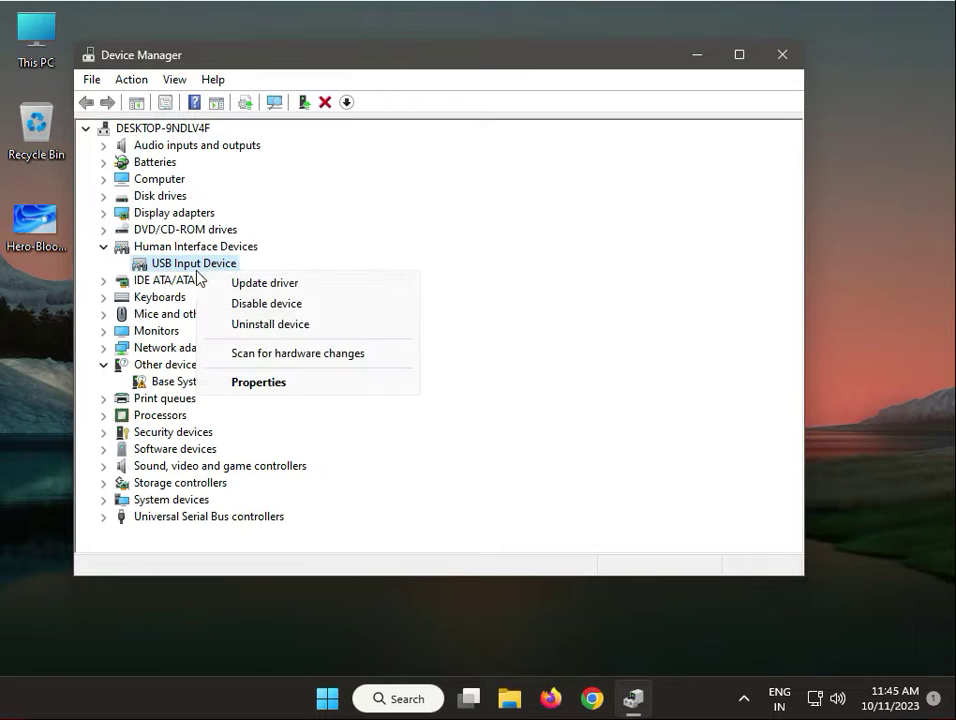
pyautogui.click(277, 382)
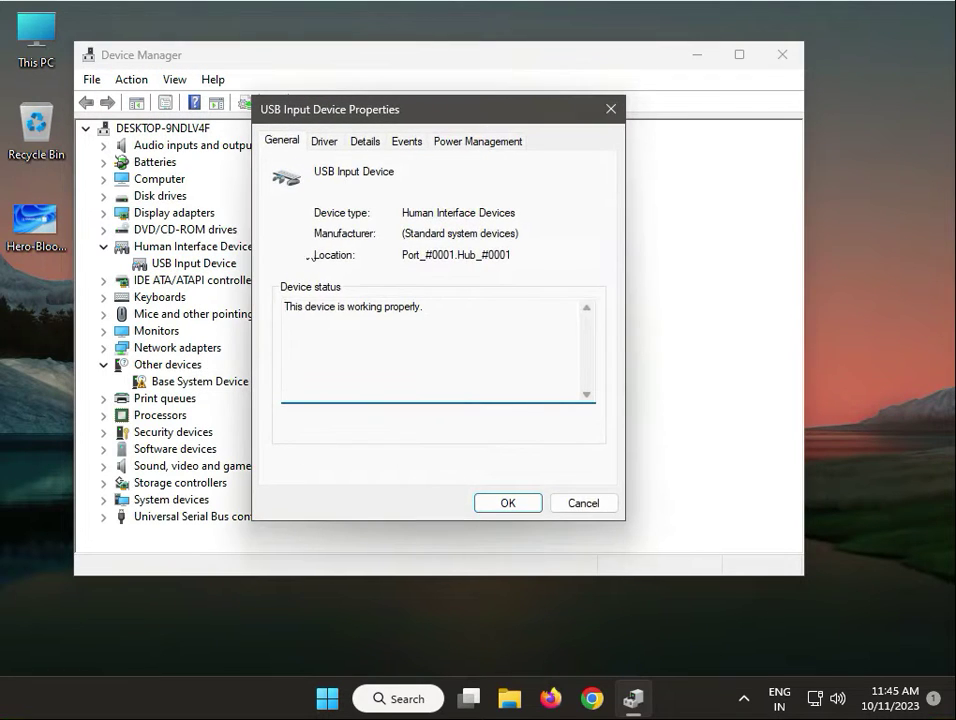
pyautogui.click(322, 145)
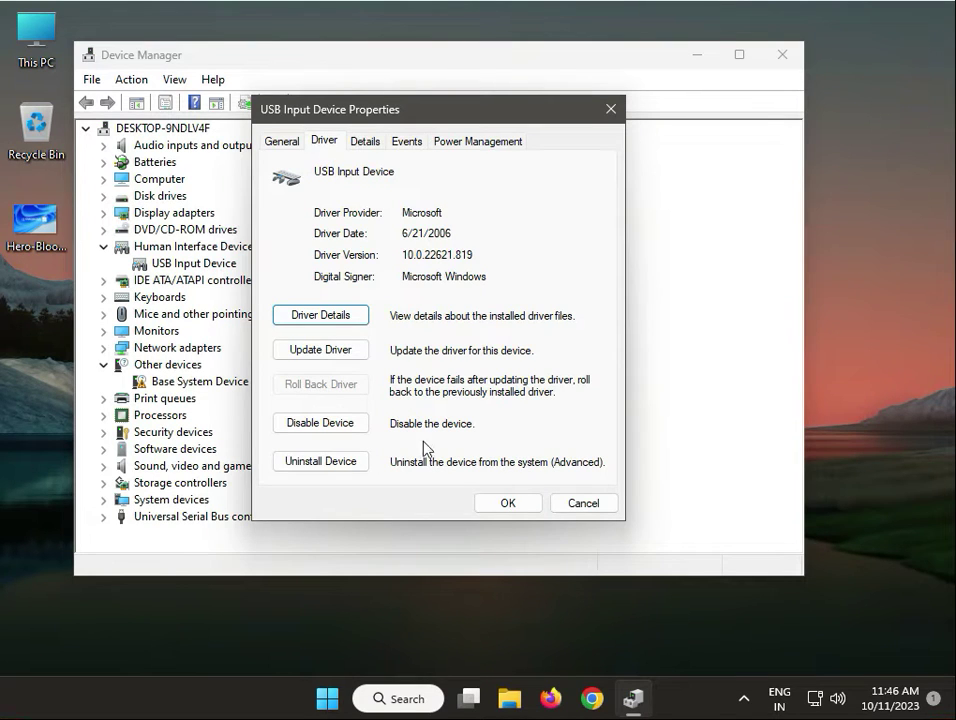
pyautogui.click(583, 508)
pyautogui.moveTo(469, 698)
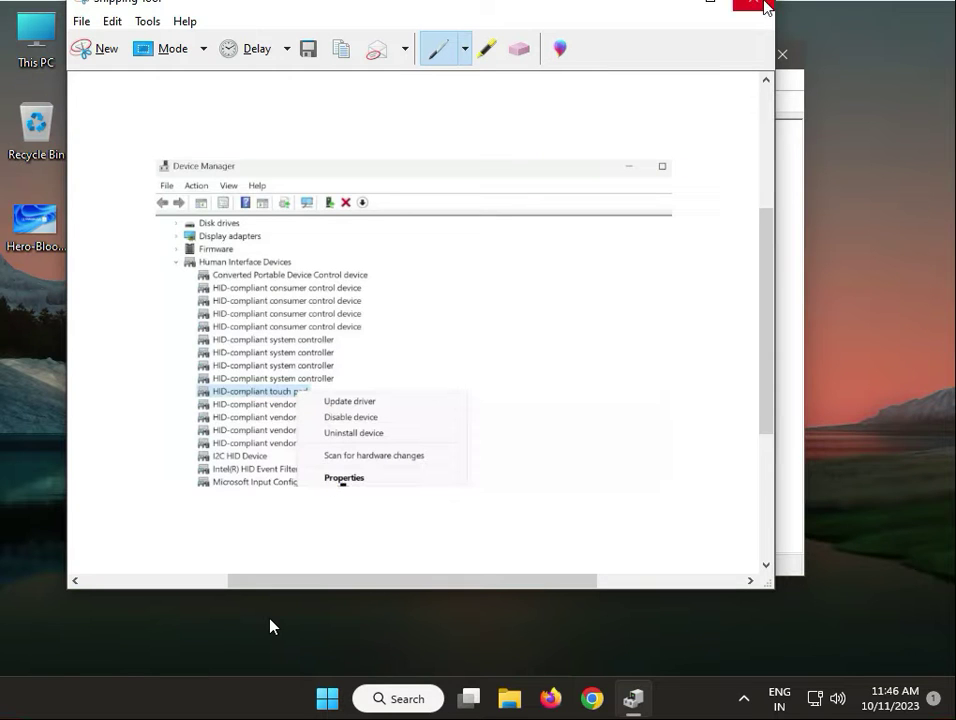
pyautogui.click(763, 5)
pyautogui.click(503, 309)
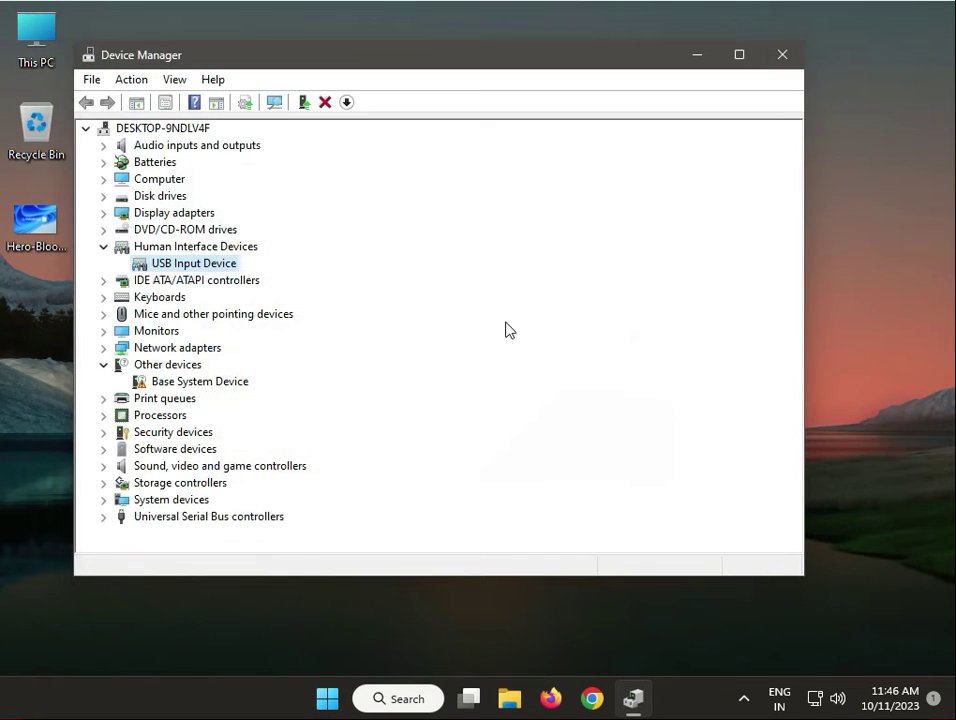
pyautogui.rightClick(187, 268)
pyautogui.click(246, 376)
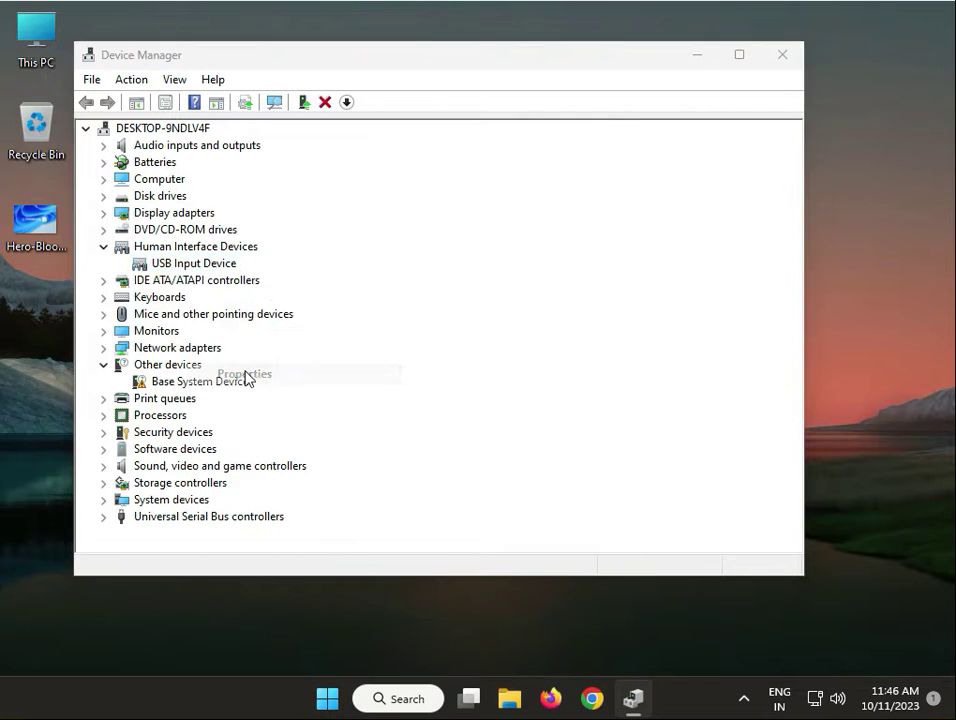
pyautogui.click(328, 145)
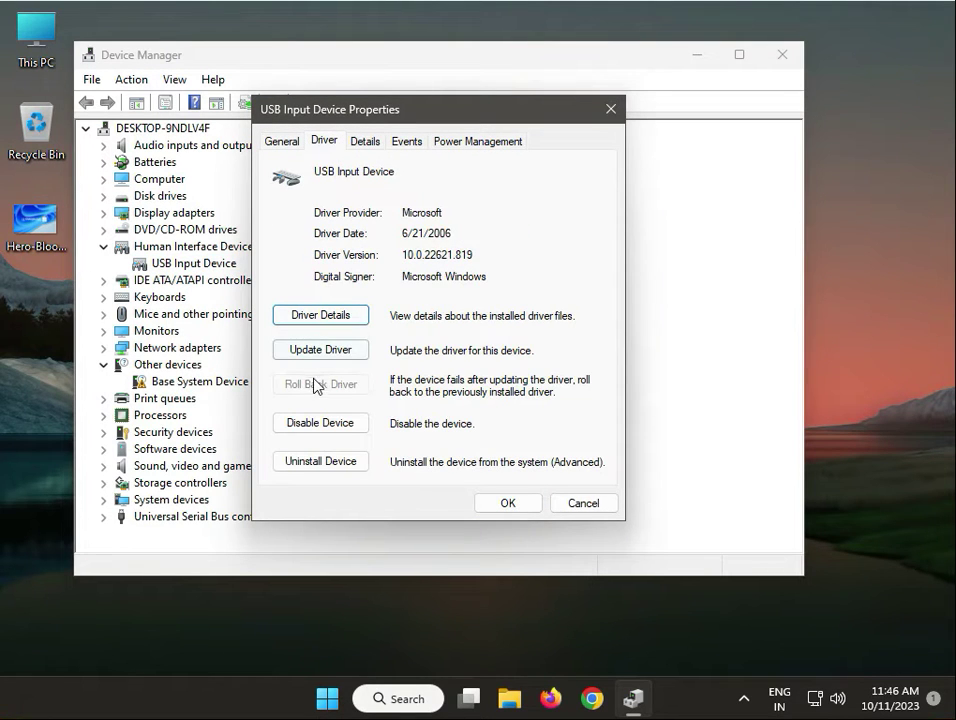
pyautogui.click(529, 510)
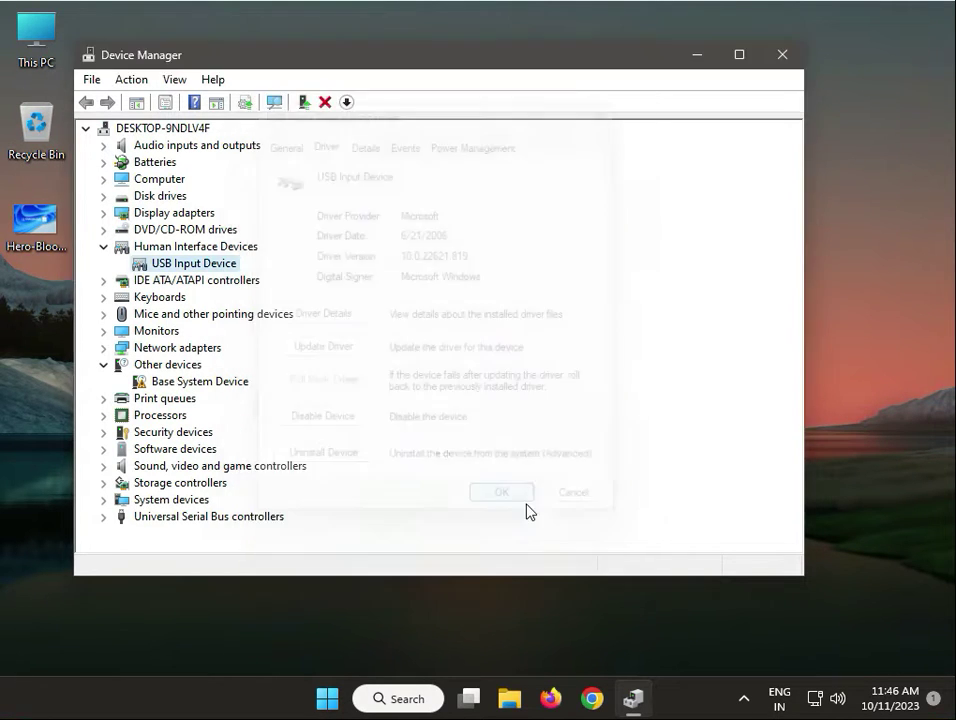
pyautogui.click(781, 62)
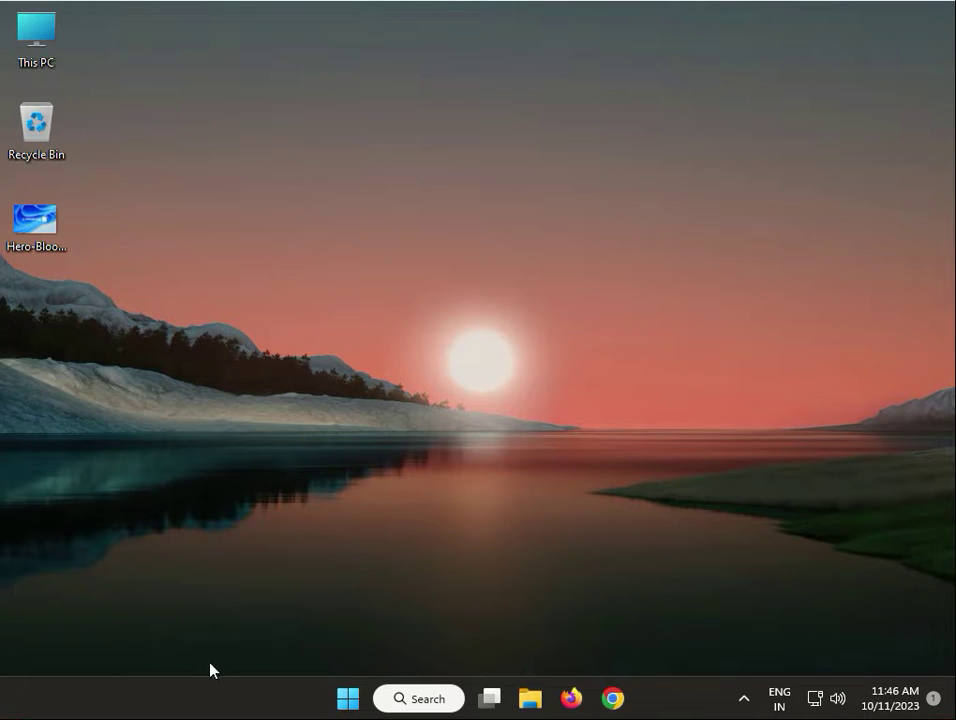
# - Open Device Manager, select USB Input Device, scan for hardware changes twice, then close it
pyautogui.rightClick(345, 697)
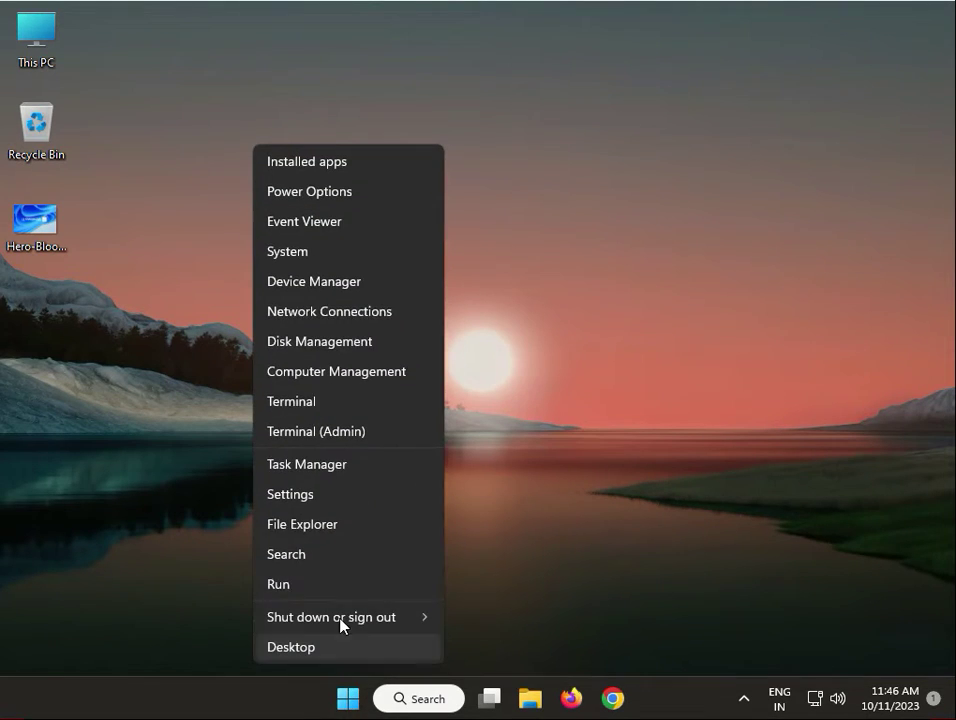
pyautogui.click(360, 290)
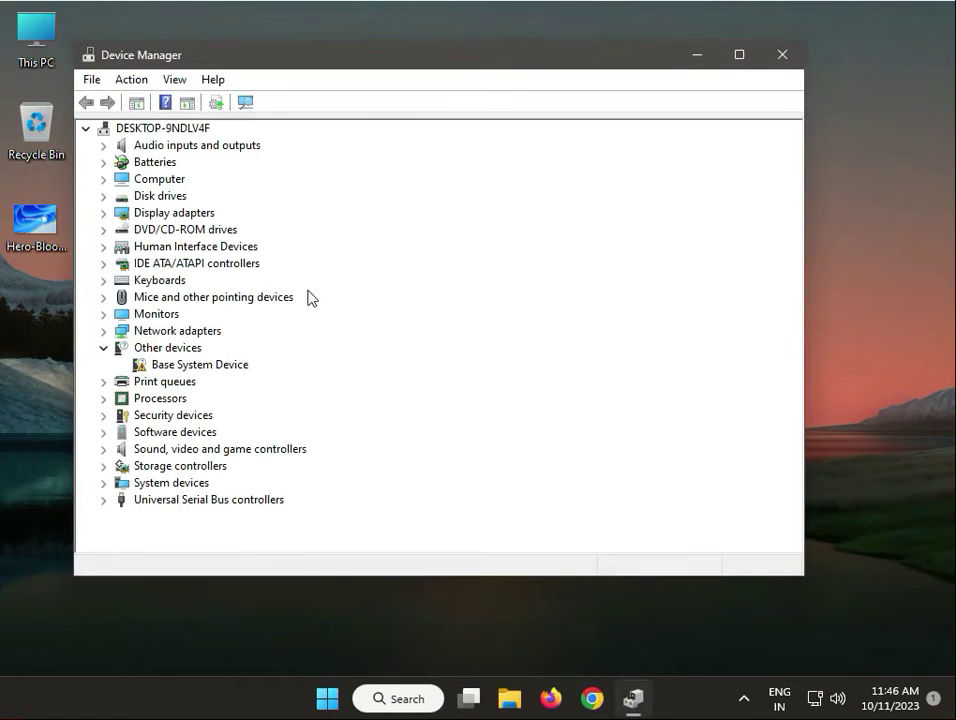
pyautogui.click(104, 247)
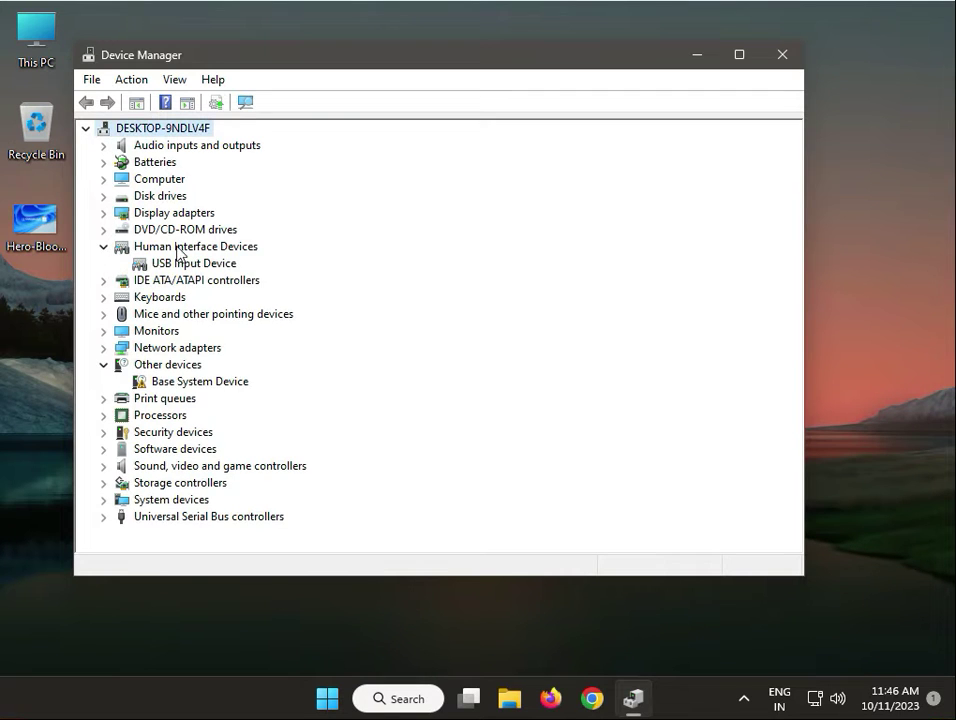
pyautogui.click(187, 265)
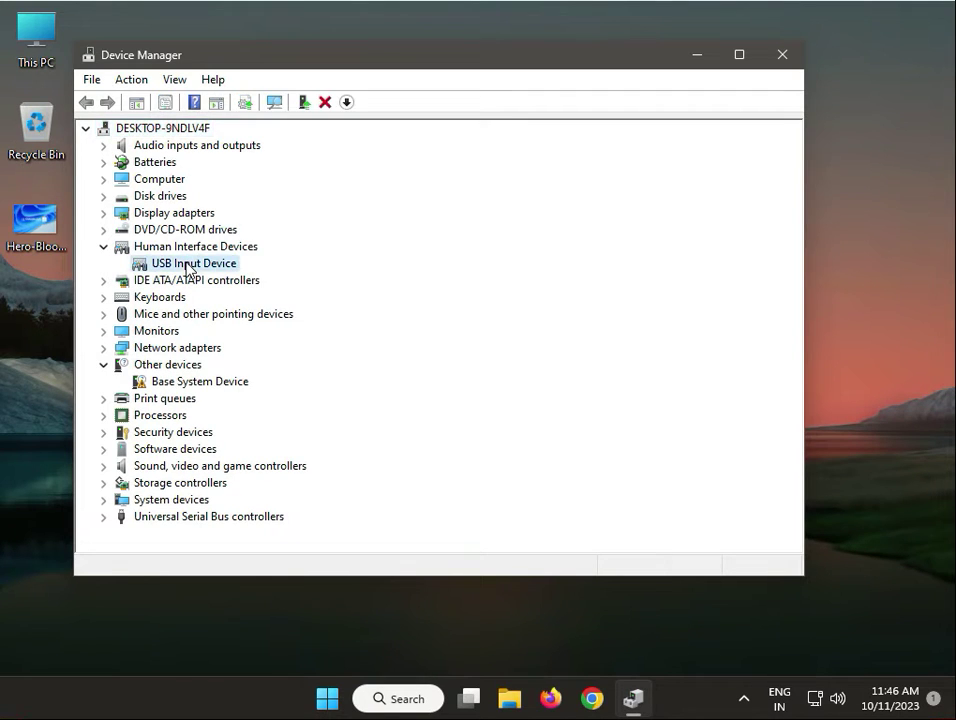
pyautogui.rightClick(187, 266)
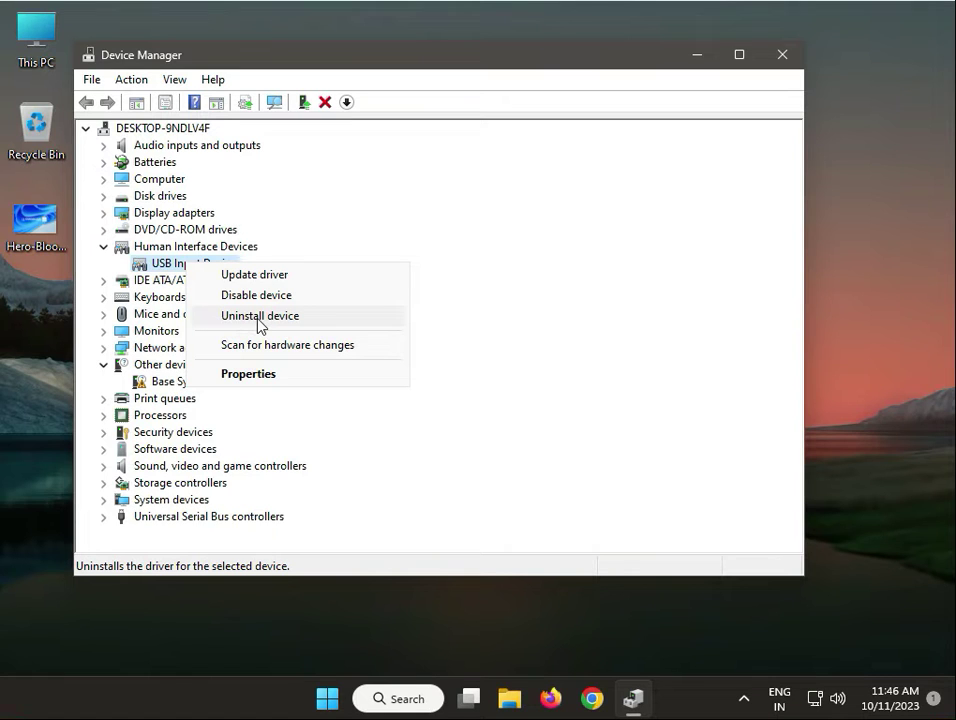
pyautogui.click(273, 102)
pyautogui.click(273, 104)
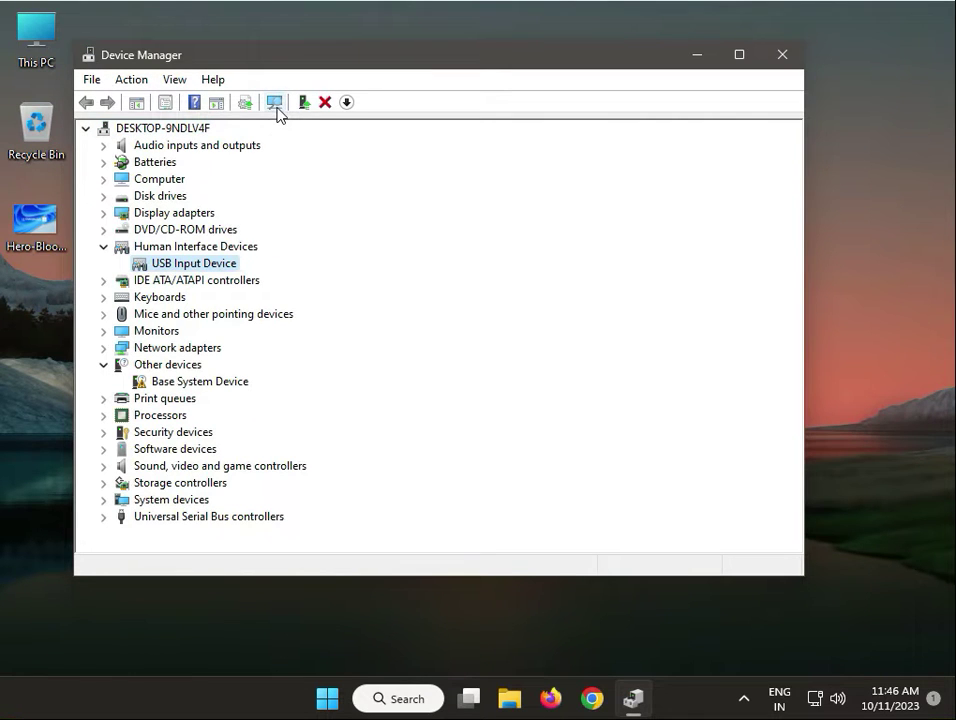
pyautogui.click(786, 57)
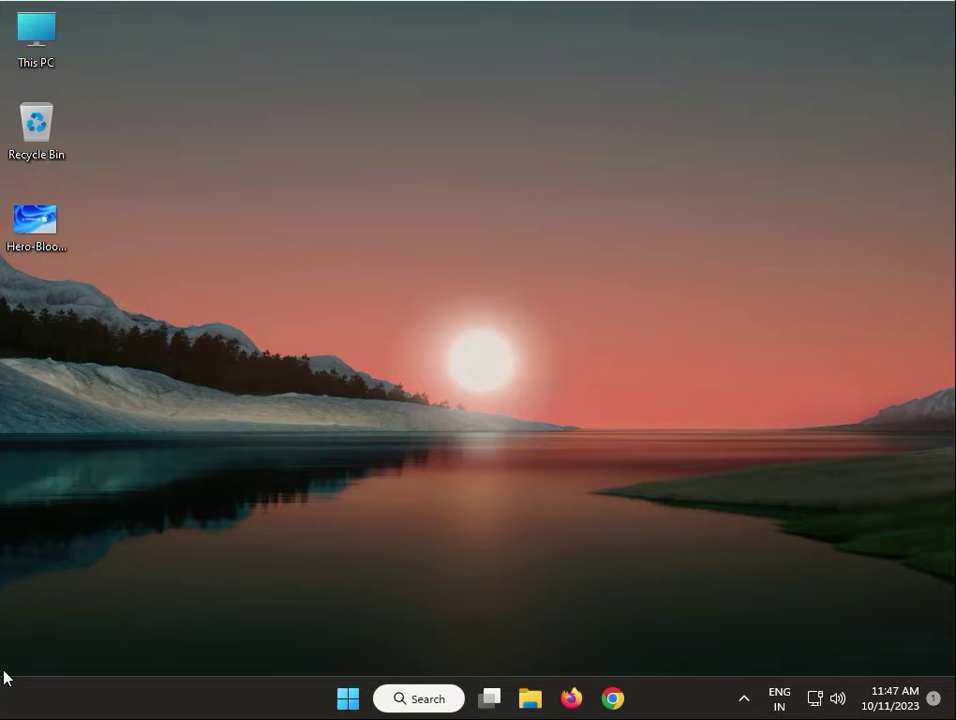
# - Run an automatic driver search for USB Input Device, which finds the best driver already installed
pyautogui.rightClick(348, 698)
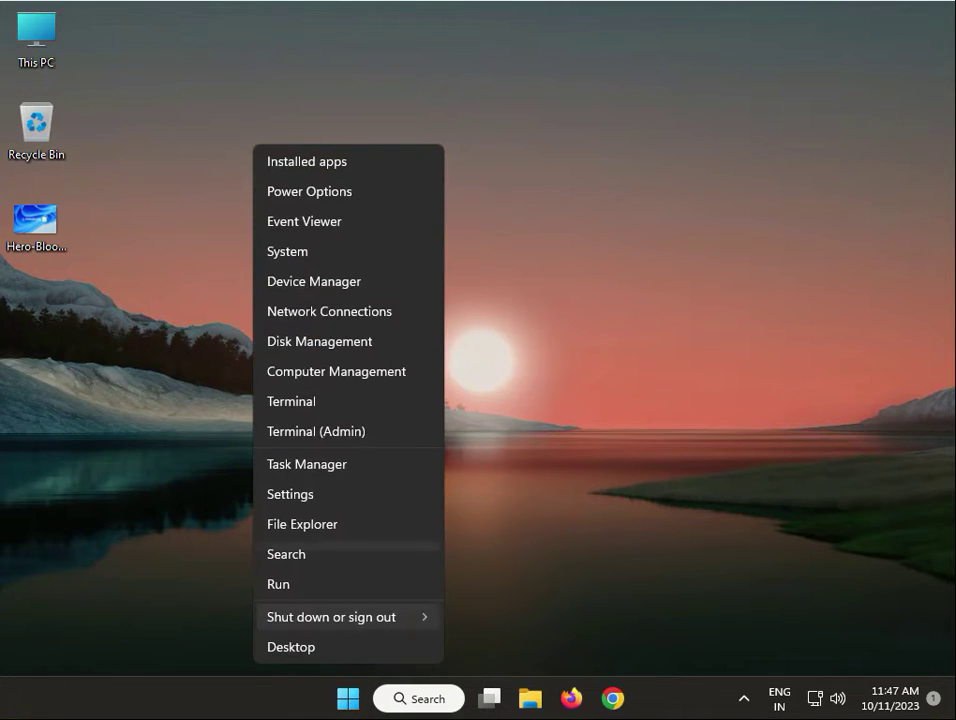
pyautogui.click(320, 284)
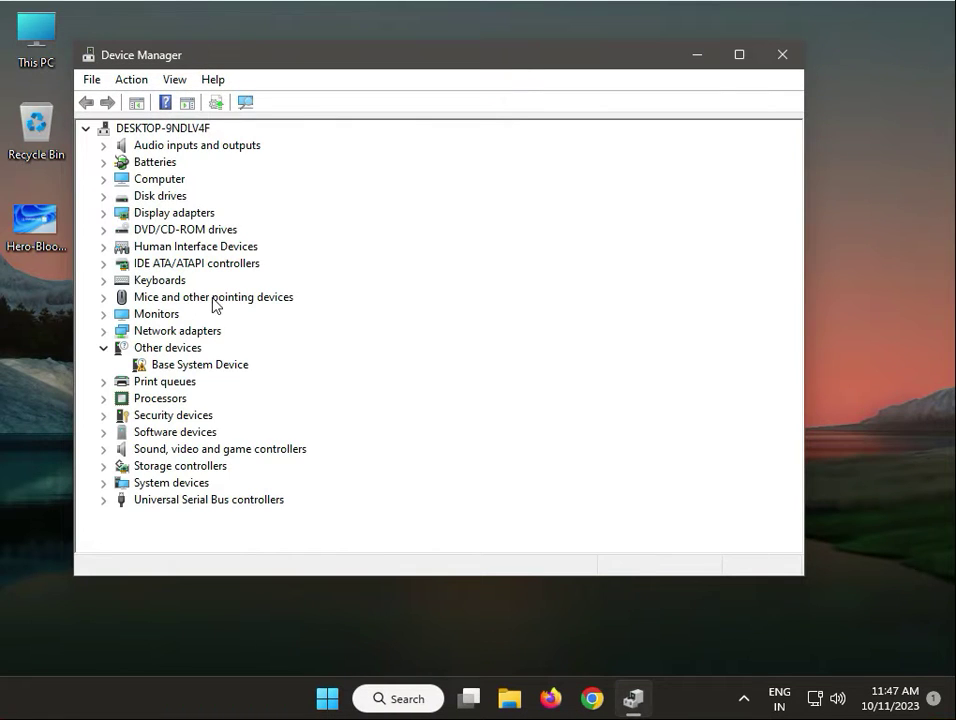
pyautogui.click(103, 246)
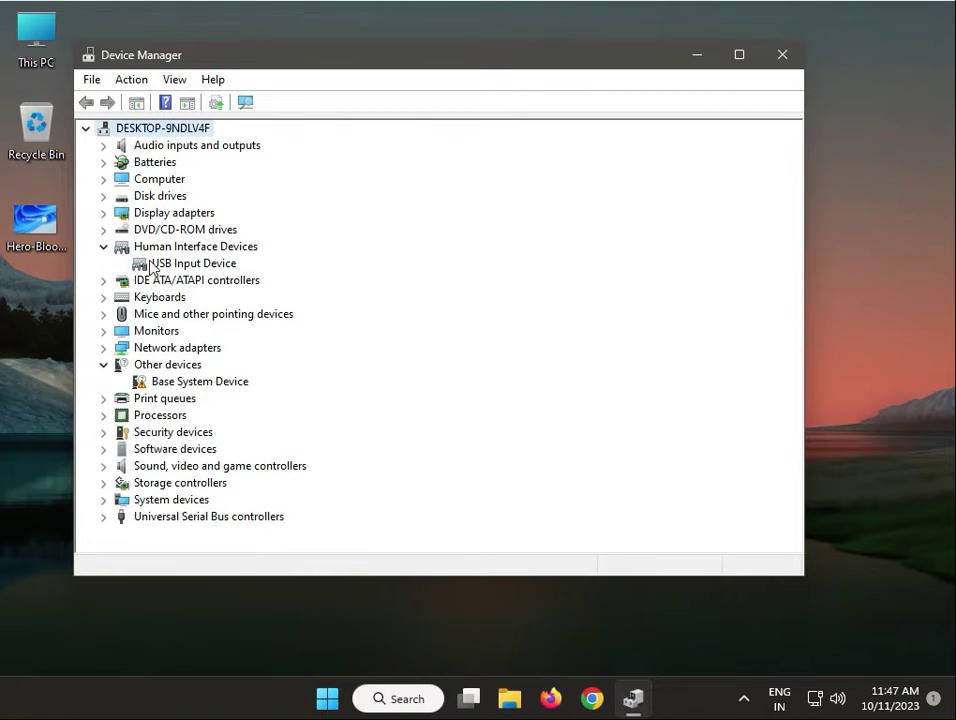
pyautogui.click(190, 265)
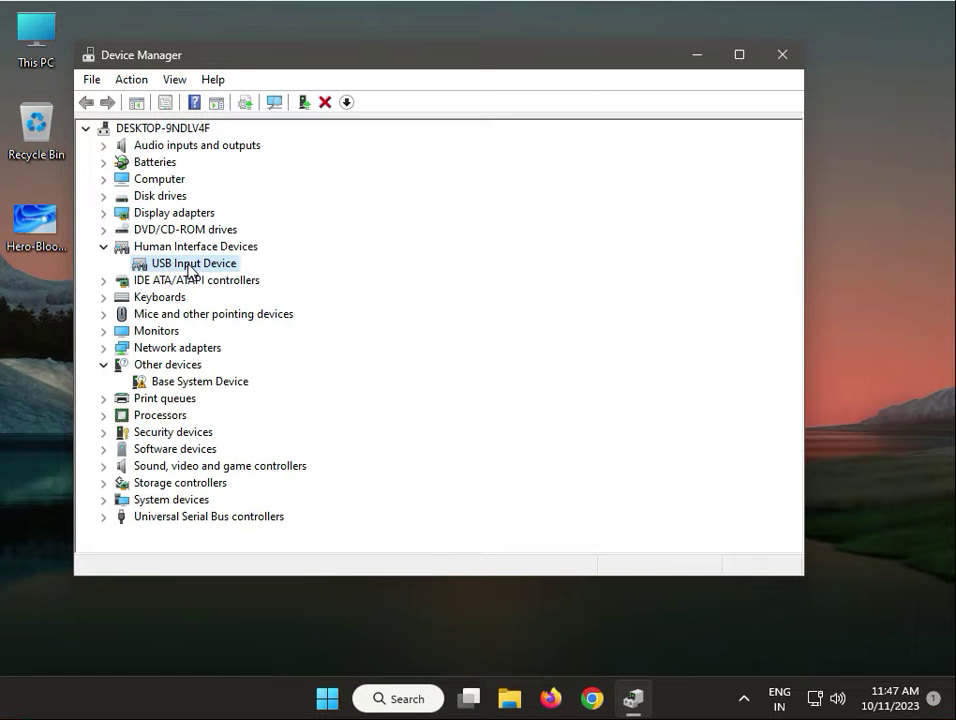
pyautogui.rightClick(190, 268)
pyautogui.click(231, 275)
pyautogui.click(244, 284)
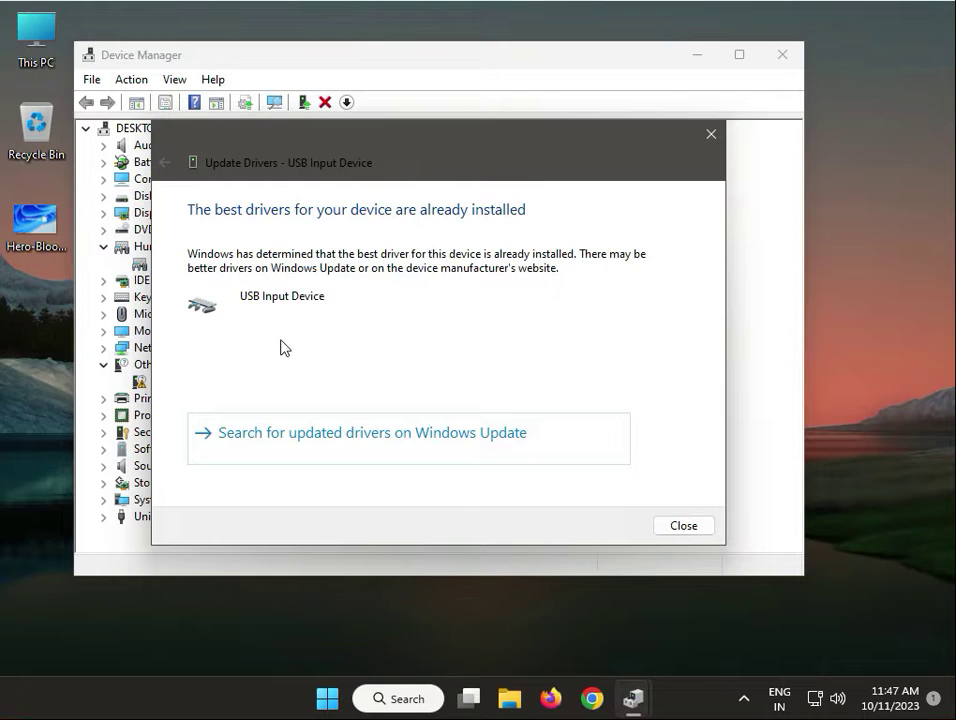
pyautogui.click(684, 526)
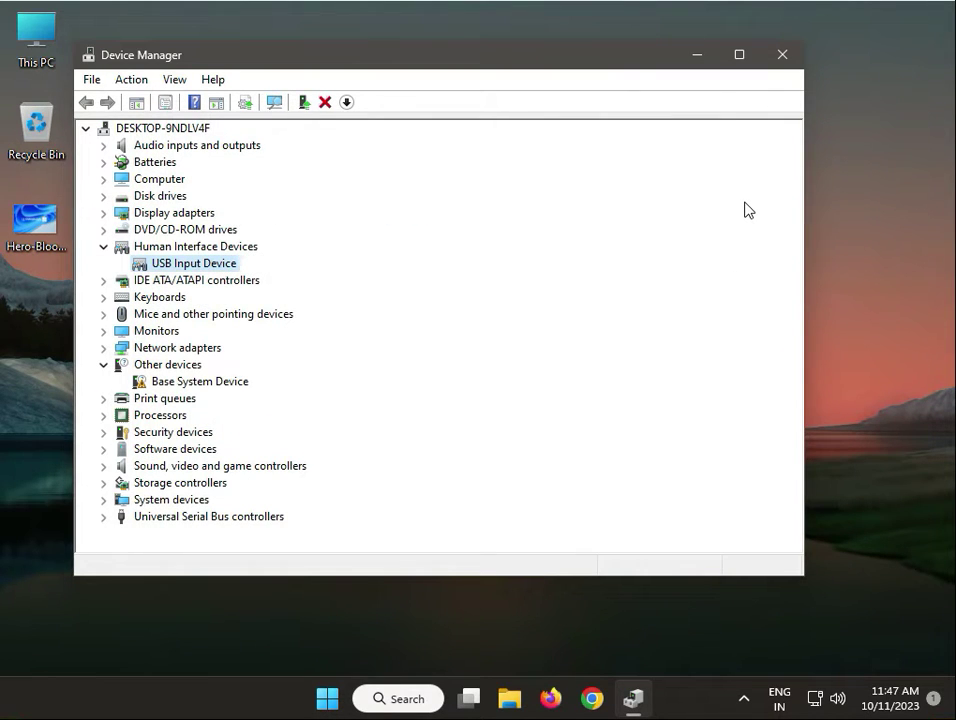
pyautogui.click(785, 58)
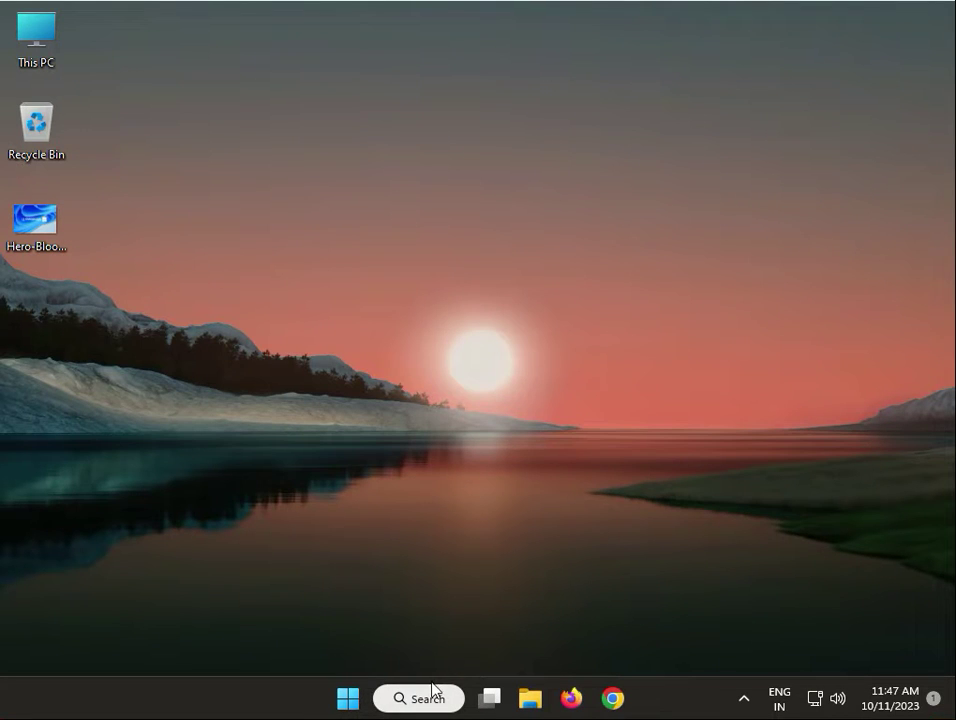
# - Search the Start menu for 'cont' and open Control Panel
pyautogui.click(336, 698)
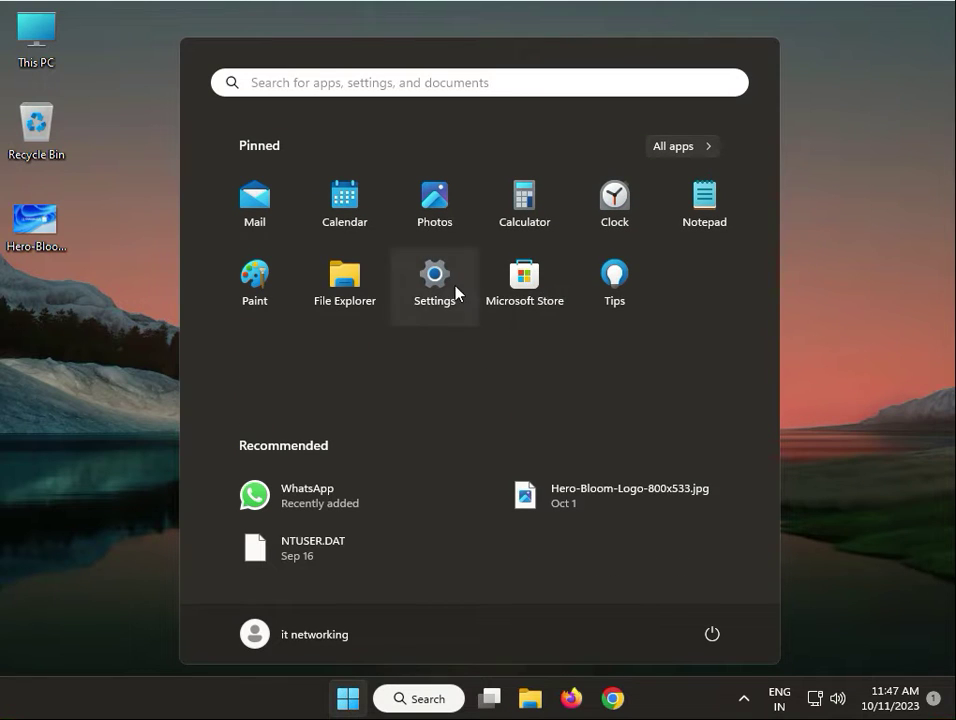
pyautogui.click(341, 85)
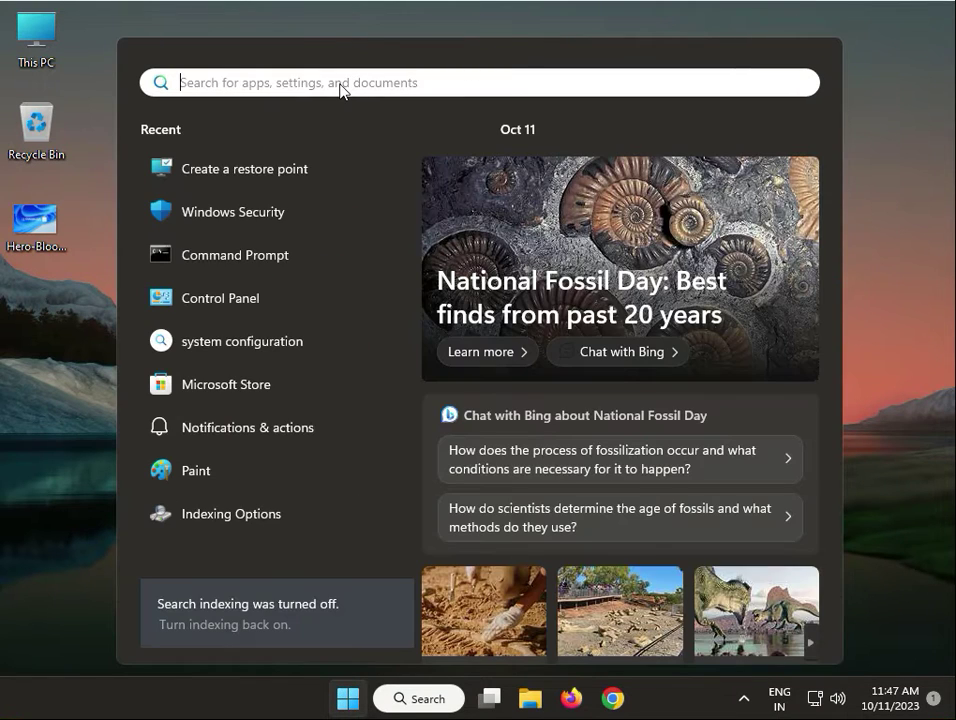
pyautogui.write('cont')
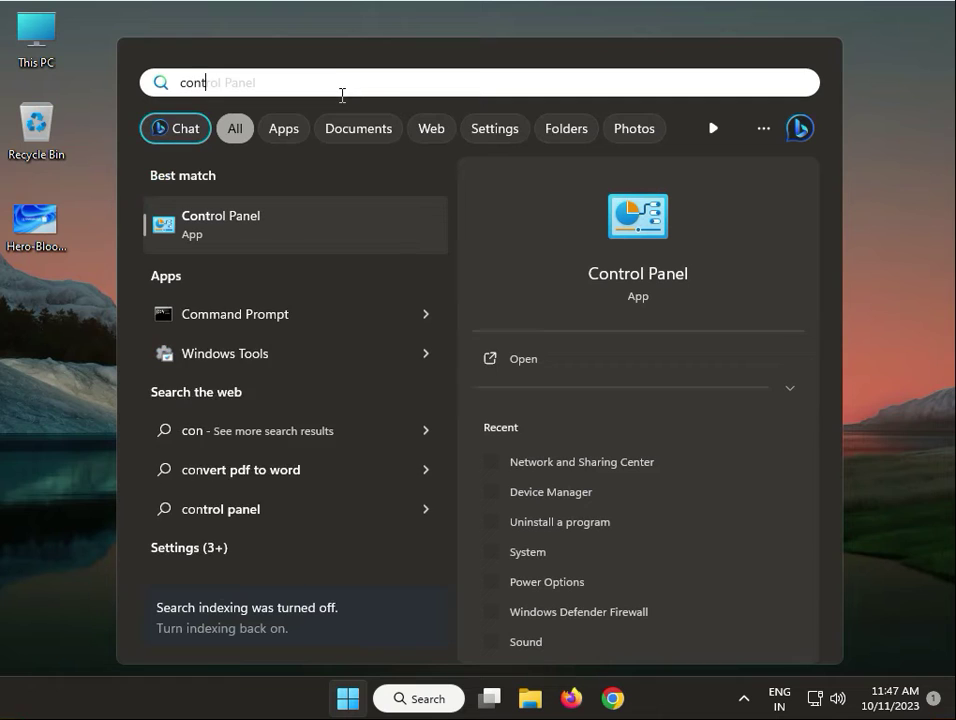
pyautogui.click(245, 250)
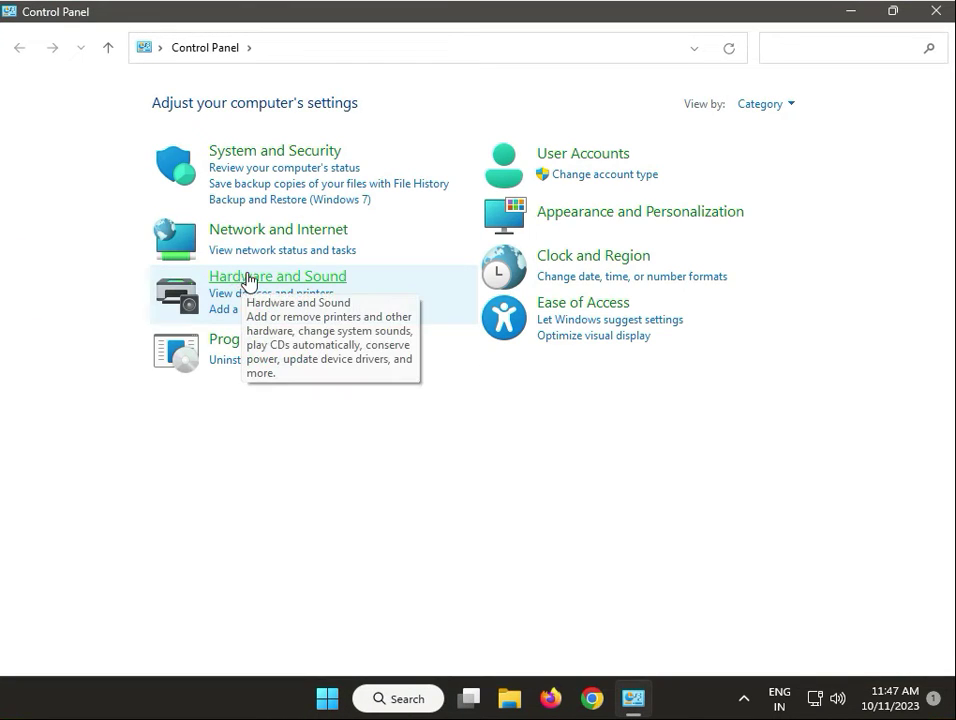
# - Go to Control Panel's Hardware and Sound page
pyautogui.click(250, 283)
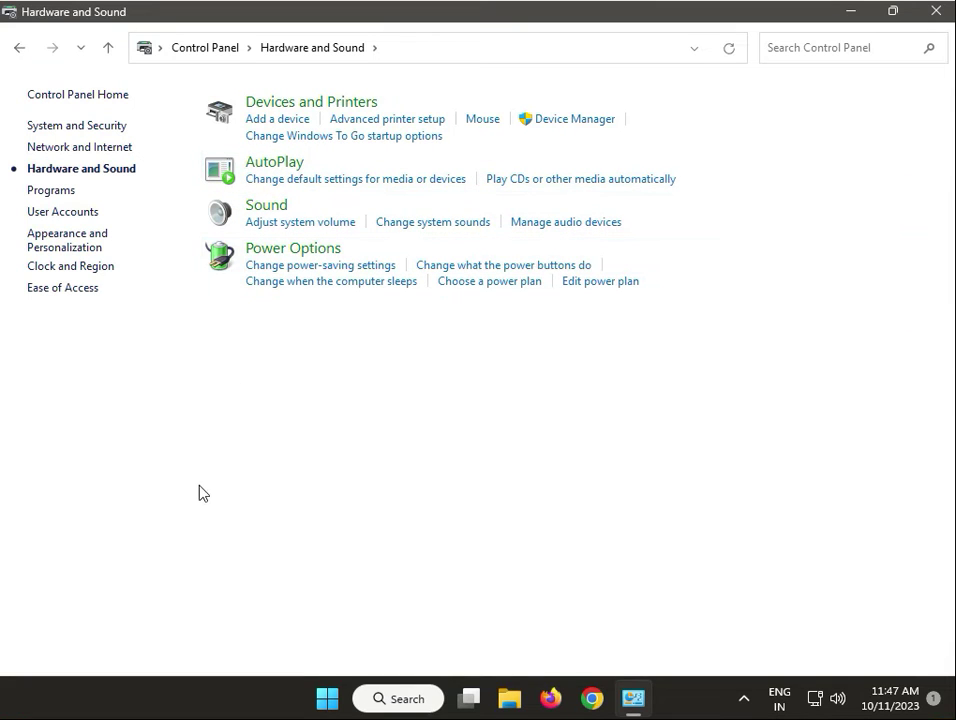
pyautogui.click(327, 698)
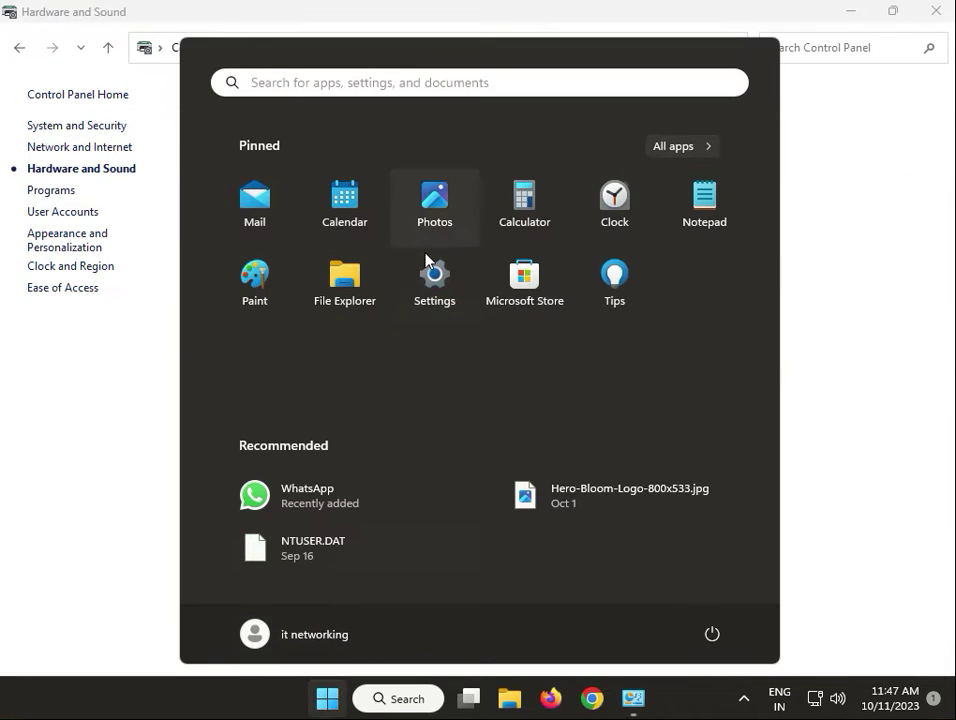
# - Open Settings on the System page, scroll through it, then close Settings and Control Panel
pyautogui.click(432, 280)
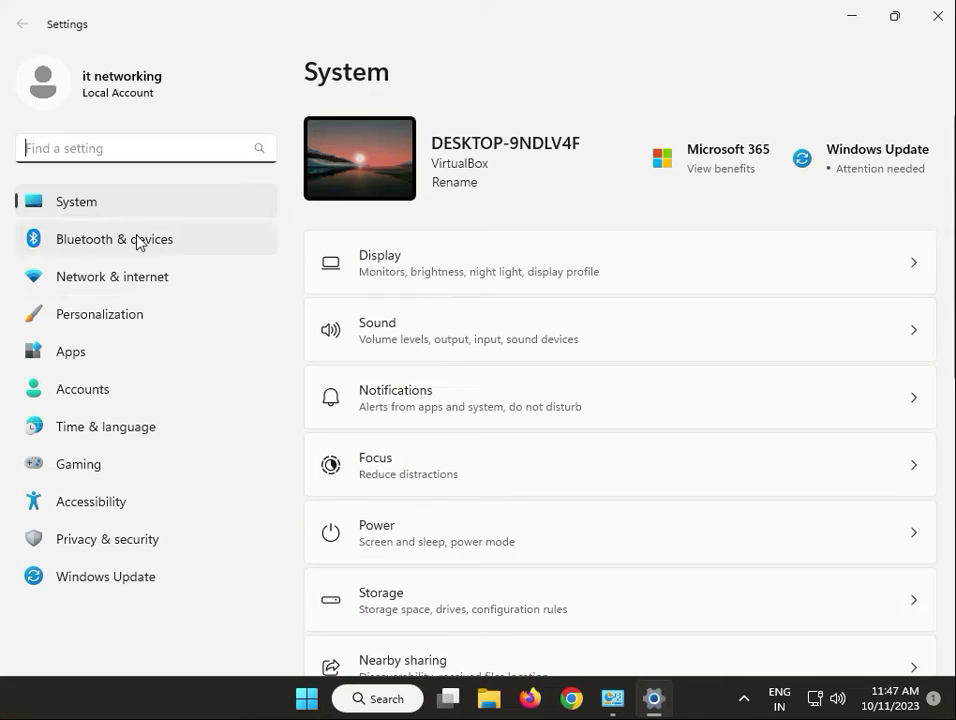
pyautogui.scroll(-3, 446, 455)
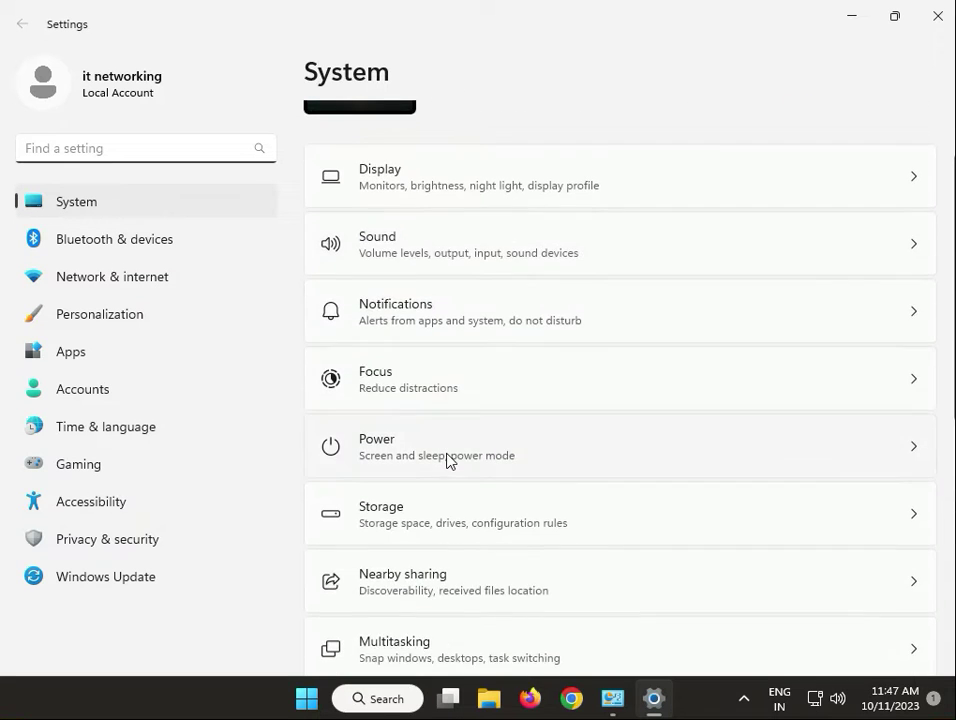
pyautogui.scroll(-2, 446, 460)
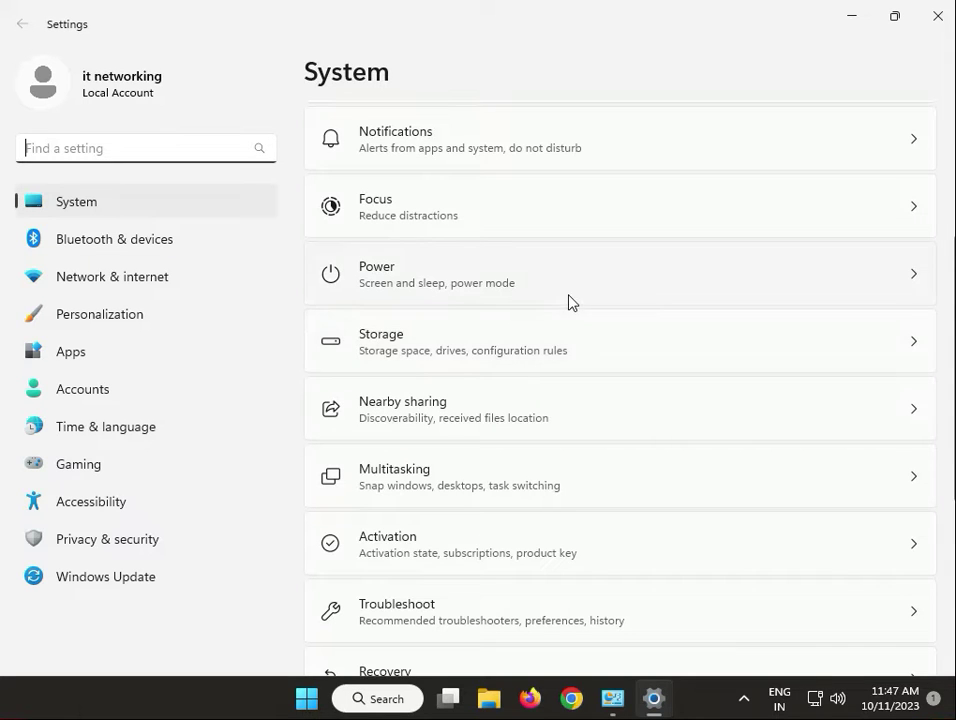
pyautogui.click(937, 20)
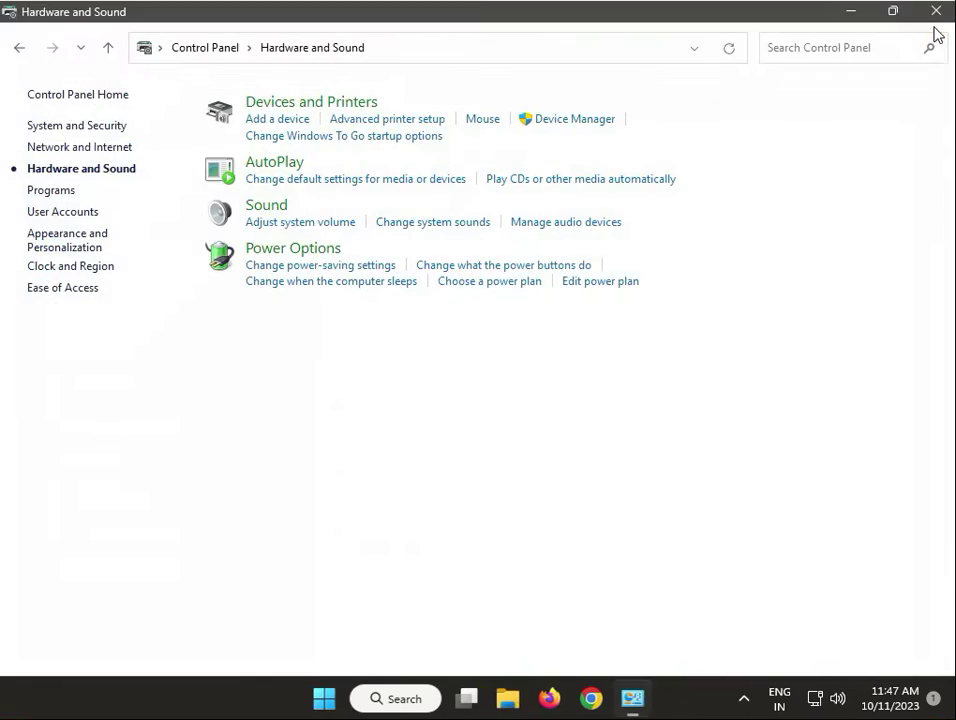
pyautogui.click(933, 15)
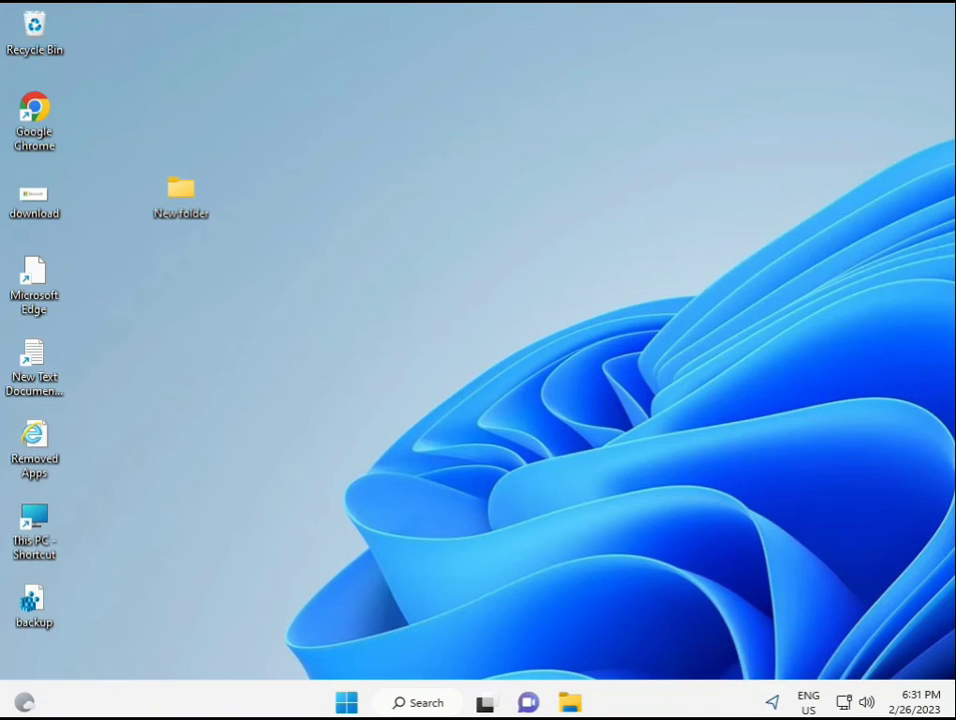
# - Search for 'cmd' and launch Command Prompt as administrator, approving the UAC prompt
pyautogui.click(345, 702)
pyautogui.click(390, 704)
pyautogui.write('cmd')
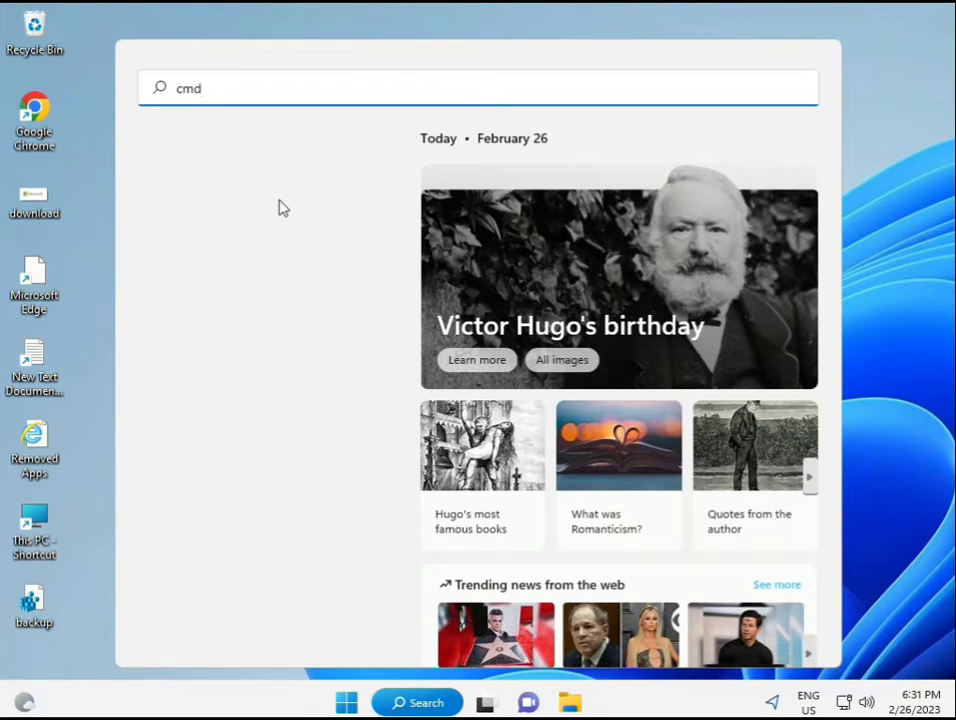
pyautogui.click(210, 235)
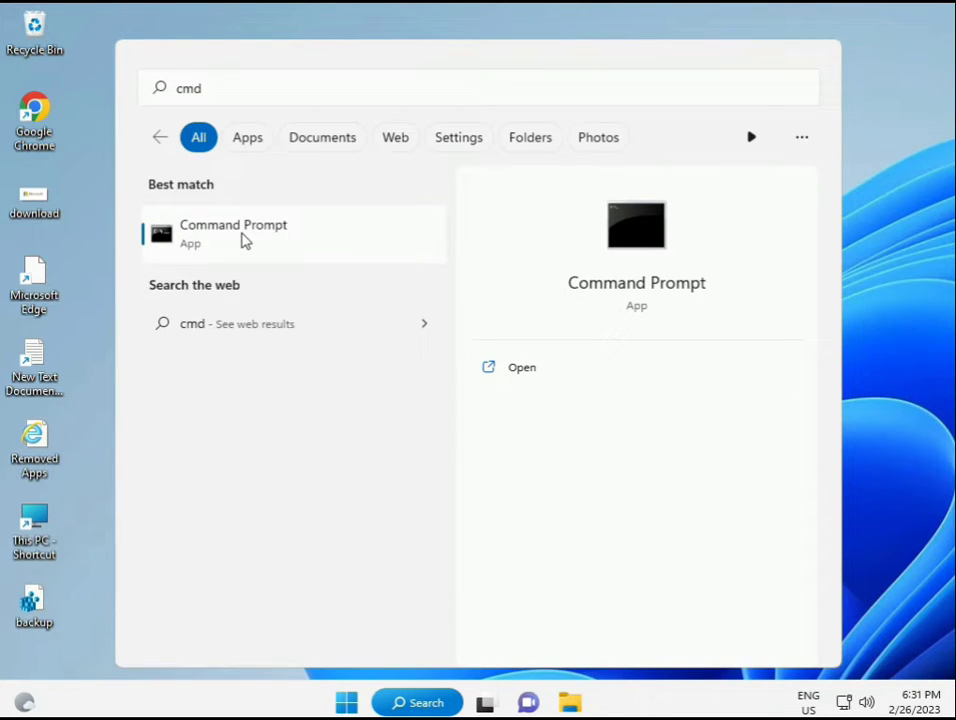
pyautogui.rightClick(245, 240)
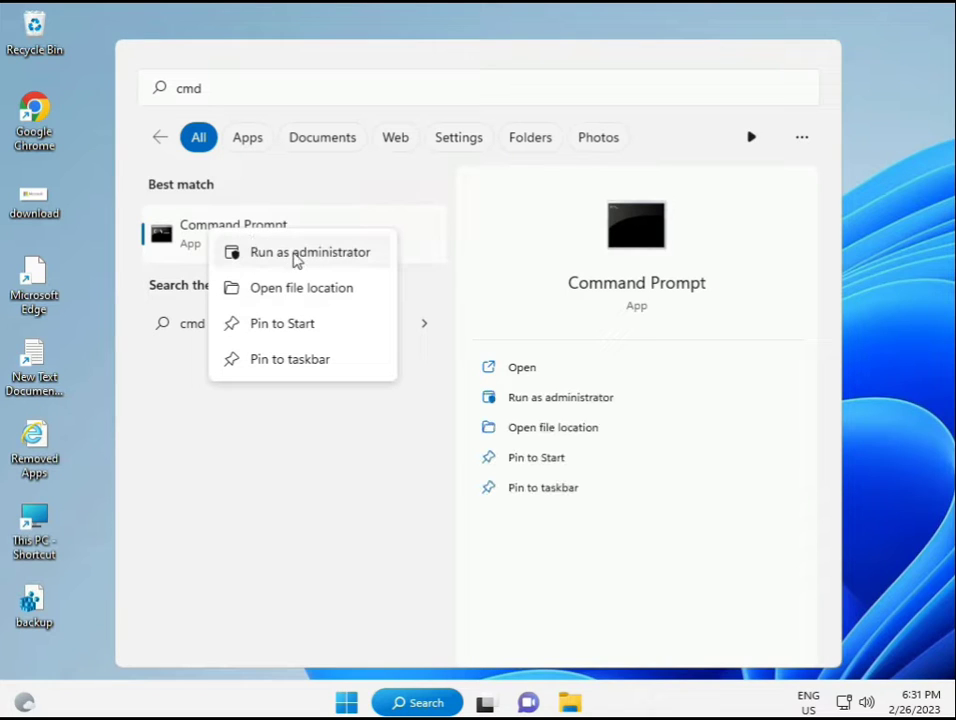
pyautogui.press('Escape')
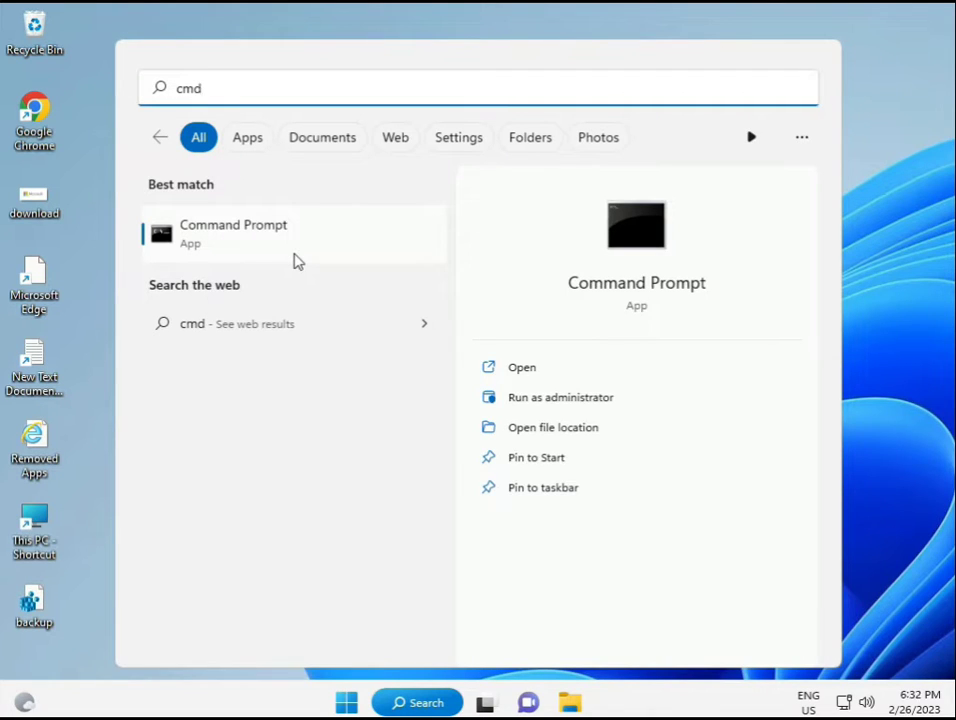
pyautogui.click(560, 397)
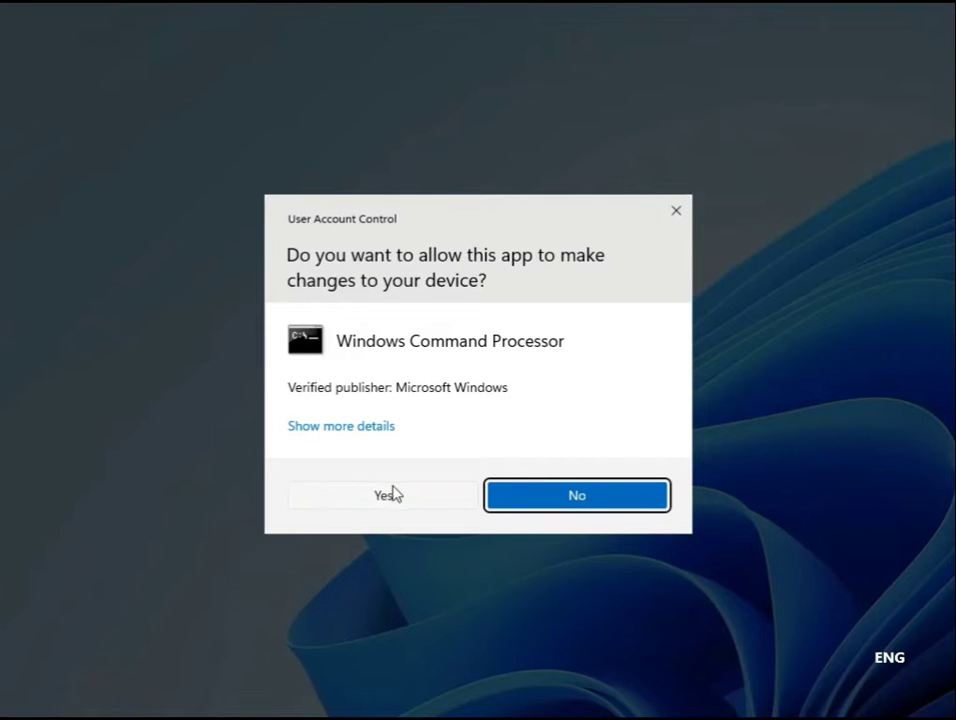
pyautogui.click(393, 493)
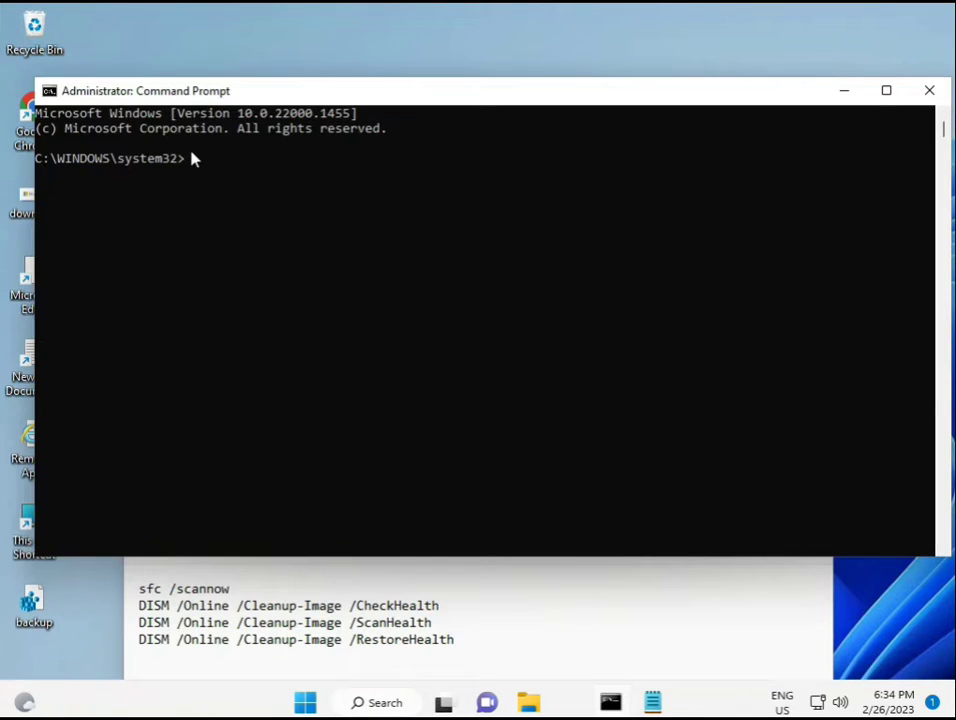
# - Run sfc /scannow to completion, then select the DISM CheckHealth line in the Notepad notes
pyautogui.click(192, 158)
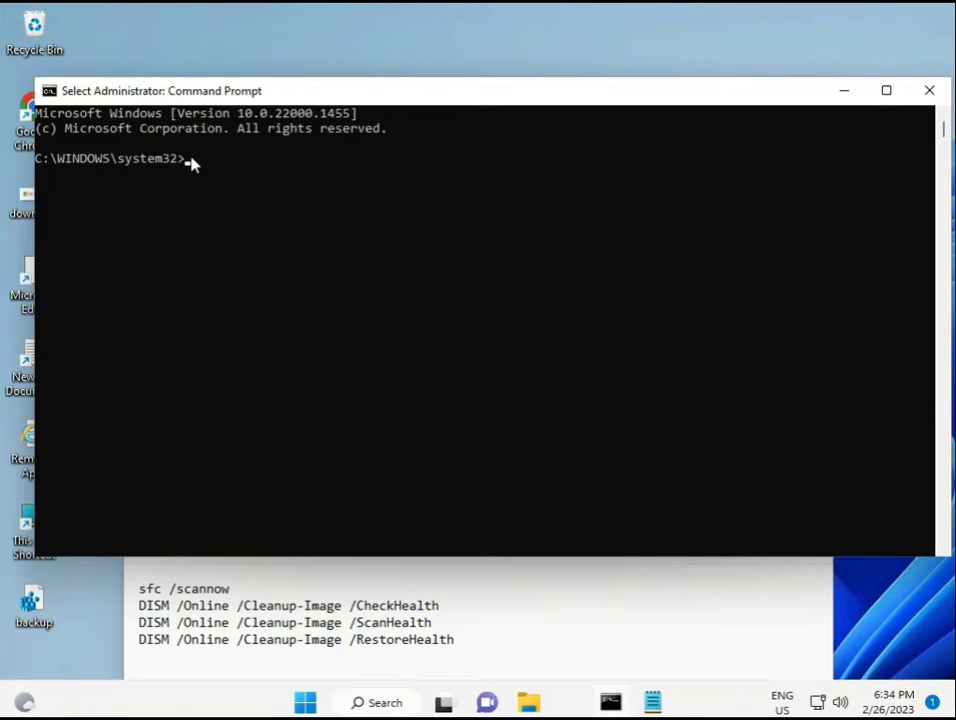
pyautogui.write('sca')
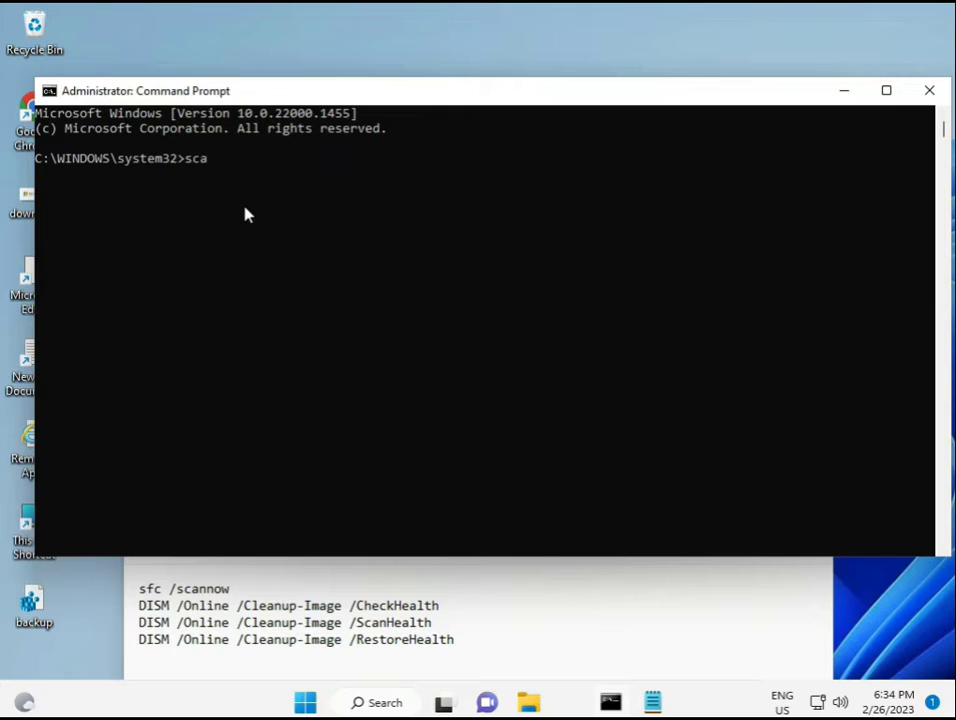
pyautogui.press('BackSpace')
pyautogui.press('BackSpace')
pyautogui.press('BackSpace')
pyautogui.write('sfc /scannow')
pyautogui.press('Return')
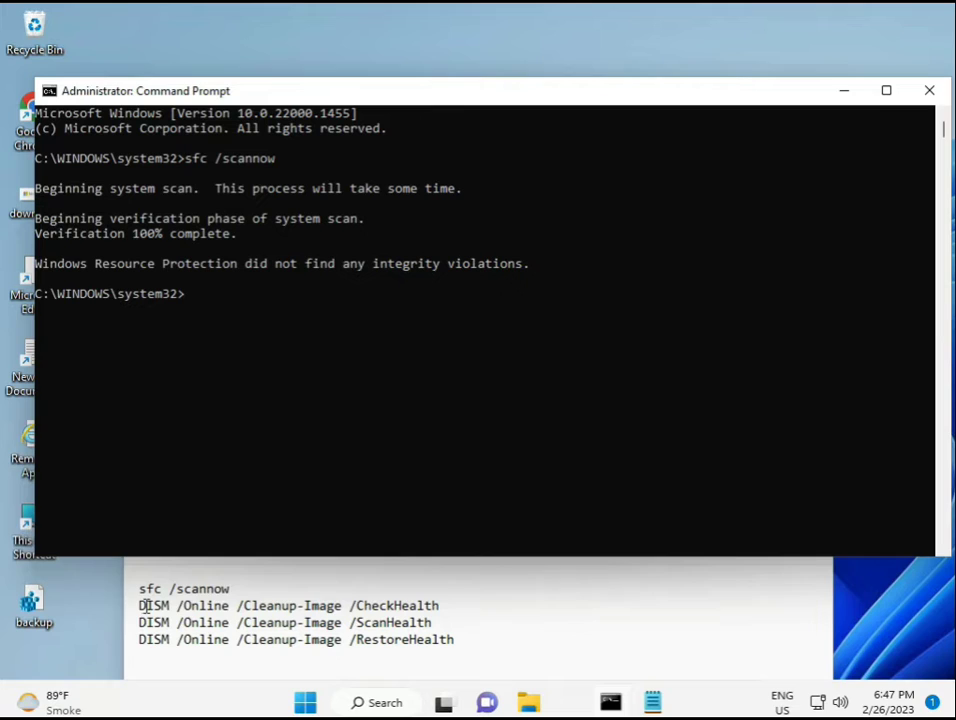
pyautogui.click(145, 603)
pyautogui.moveTo(140, 606); pyautogui.dragTo(446, 606)
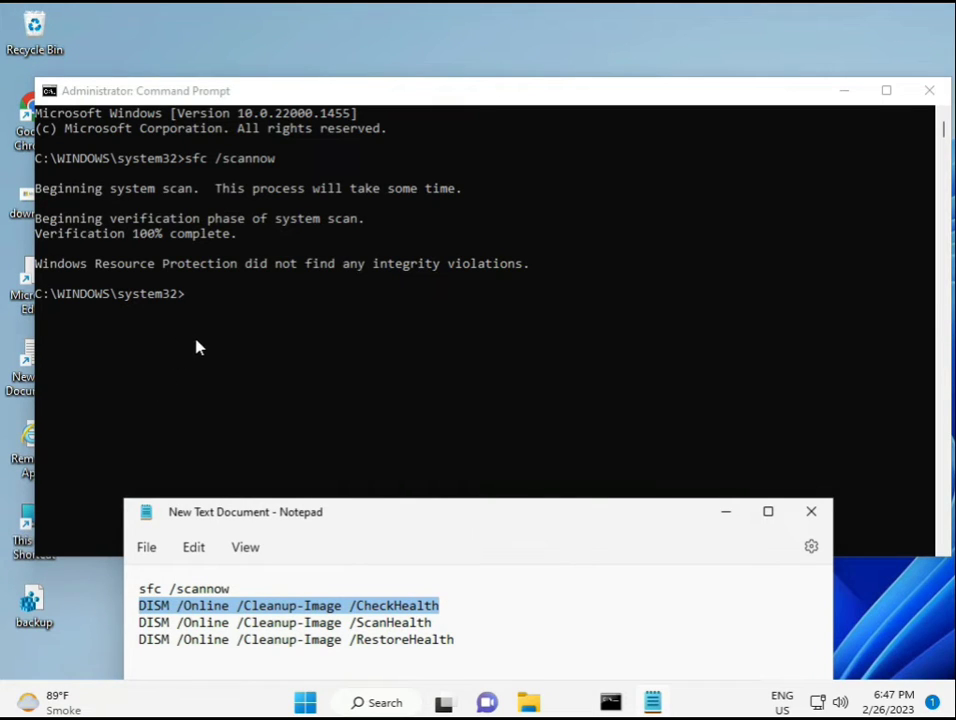
# - Paste DISM /Online /Cleanup-Image /CheckHealth from Notepad into the admin console and run it
pyautogui.rightClick(254, 608)
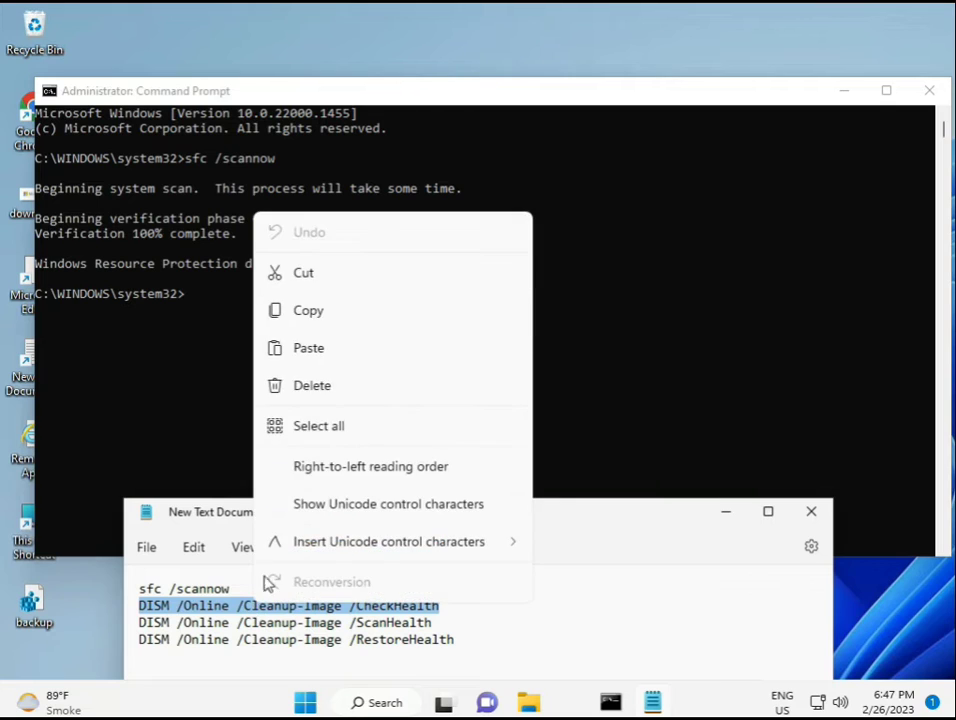
pyautogui.click(299, 316)
pyautogui.click(193, 303)
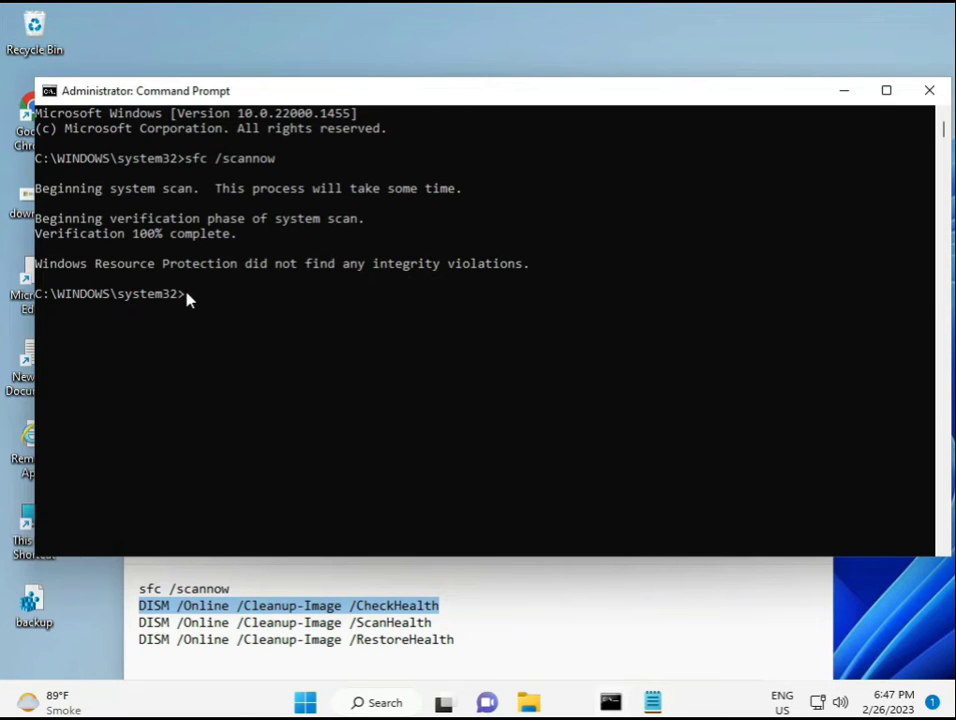
pyautogui.rightClick(76, 94)
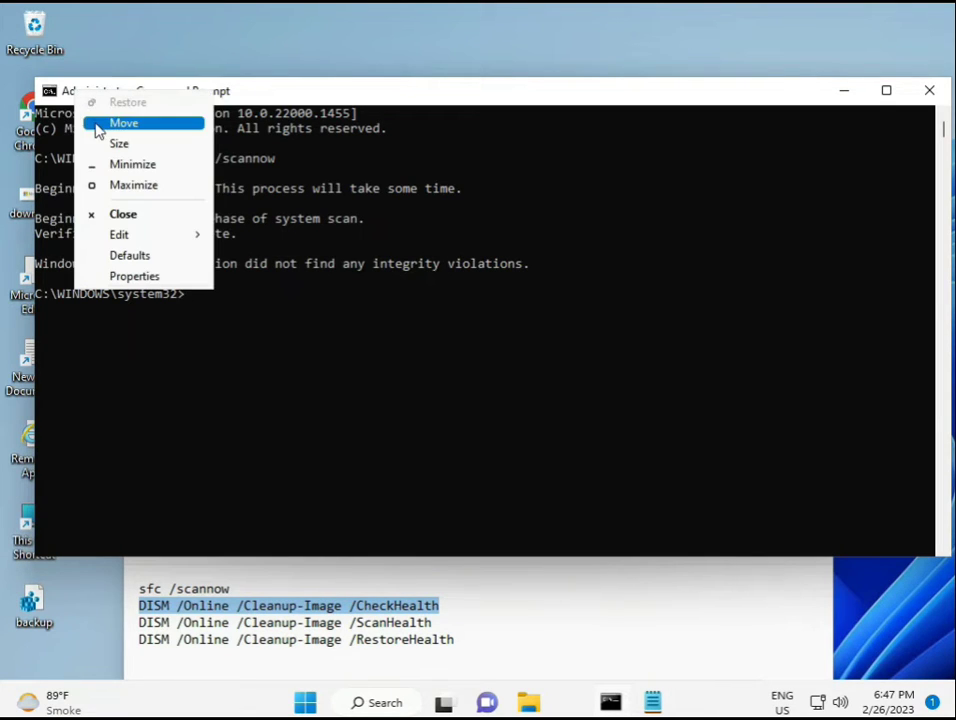
pyautogui.moveTo(160, 235)
pyautogui.click(250, 275)
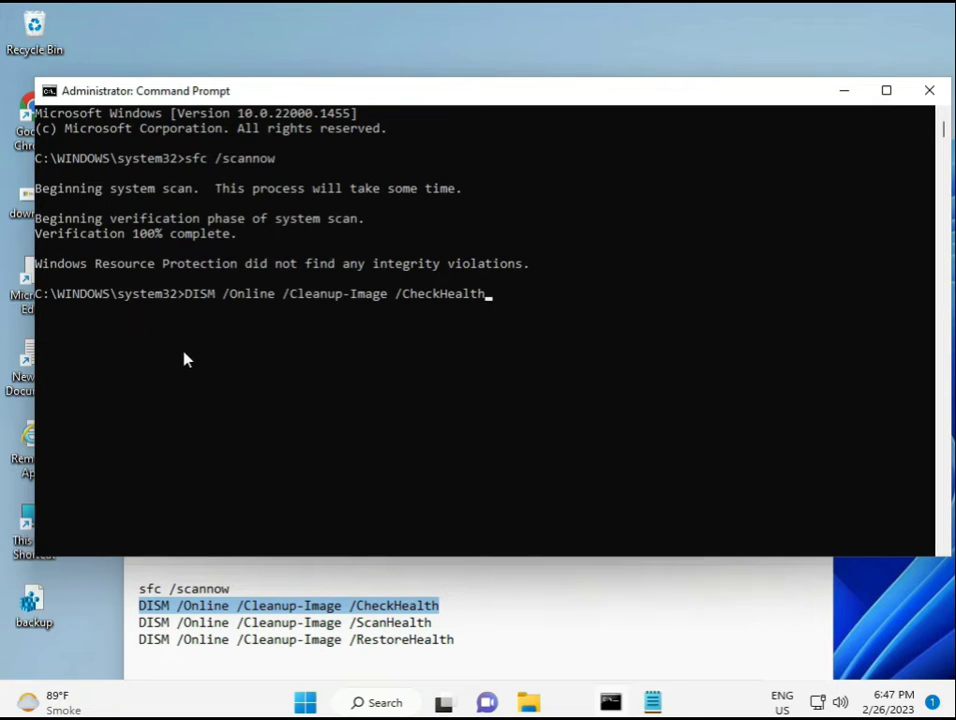
pyautogui.click(186, 302)
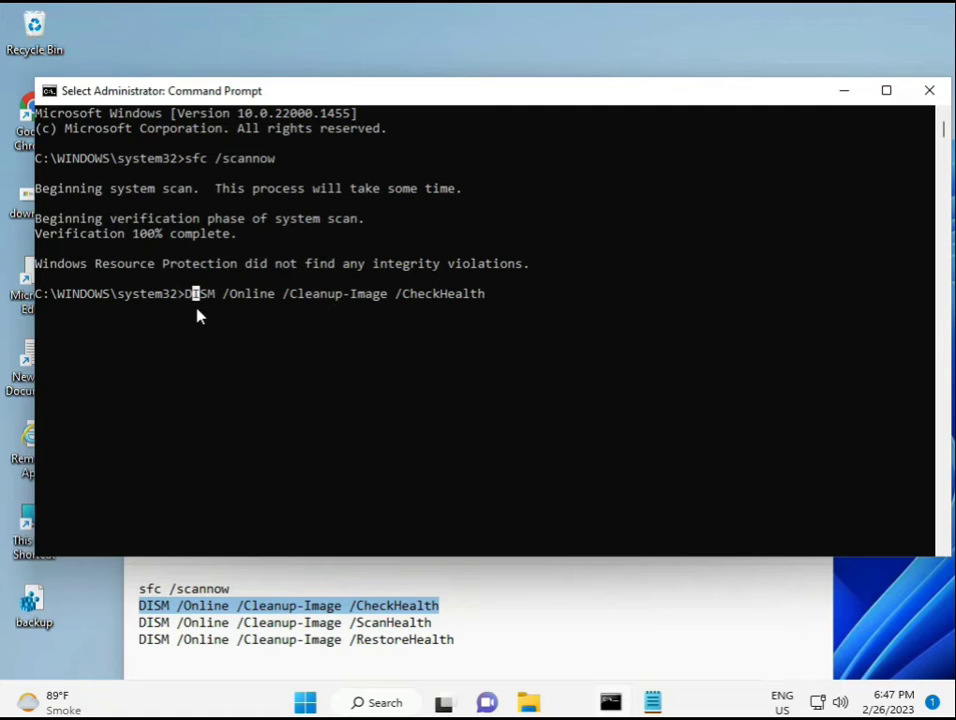
pyautogui.rightClick(196, 316)
pyautogui.press('Return')
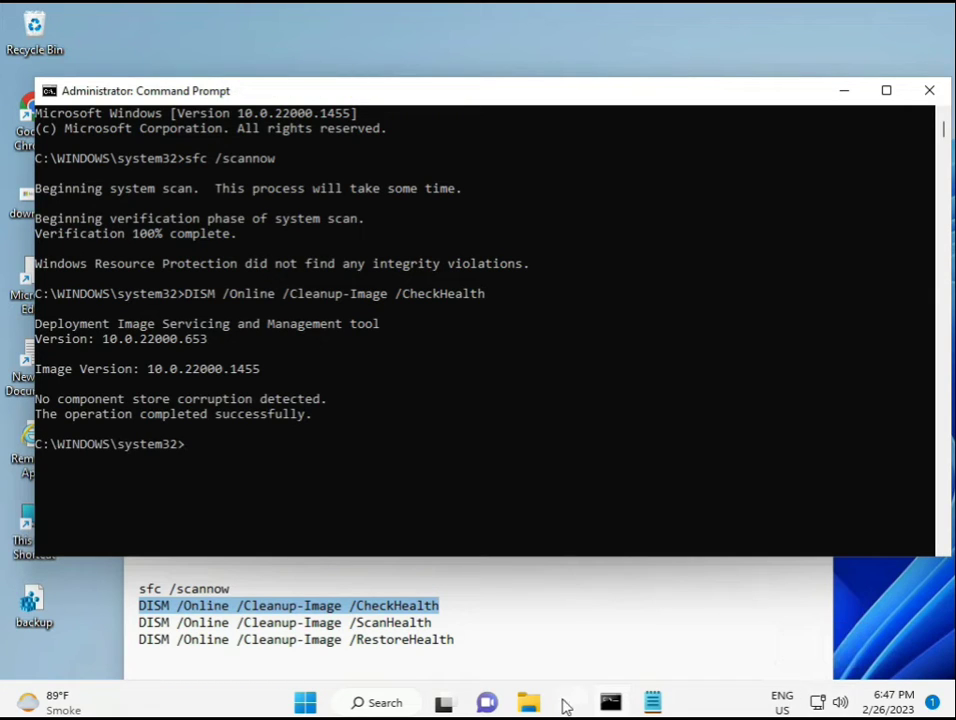
# - Copy the DISM /Online /Cleanup-Image /ScanHealth line from Notepad and run it in the admin Command Prompt
pyautogui.click(145, 620)
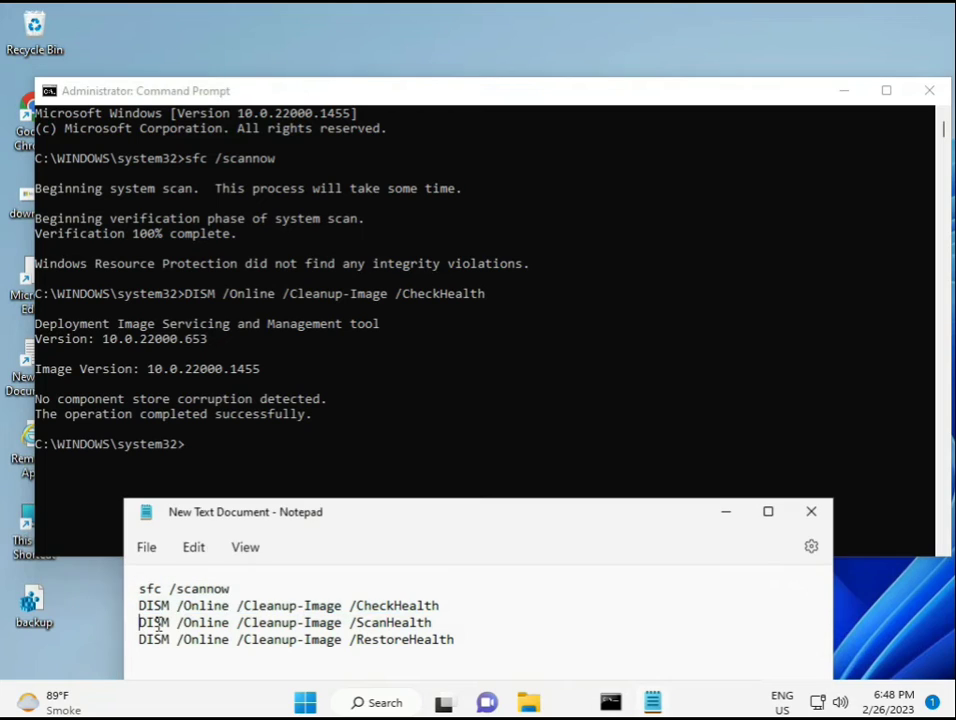
pyautogui.keyDown('shift'); pyautogui.click(455, 623); pyautogui.keyUp('shift')
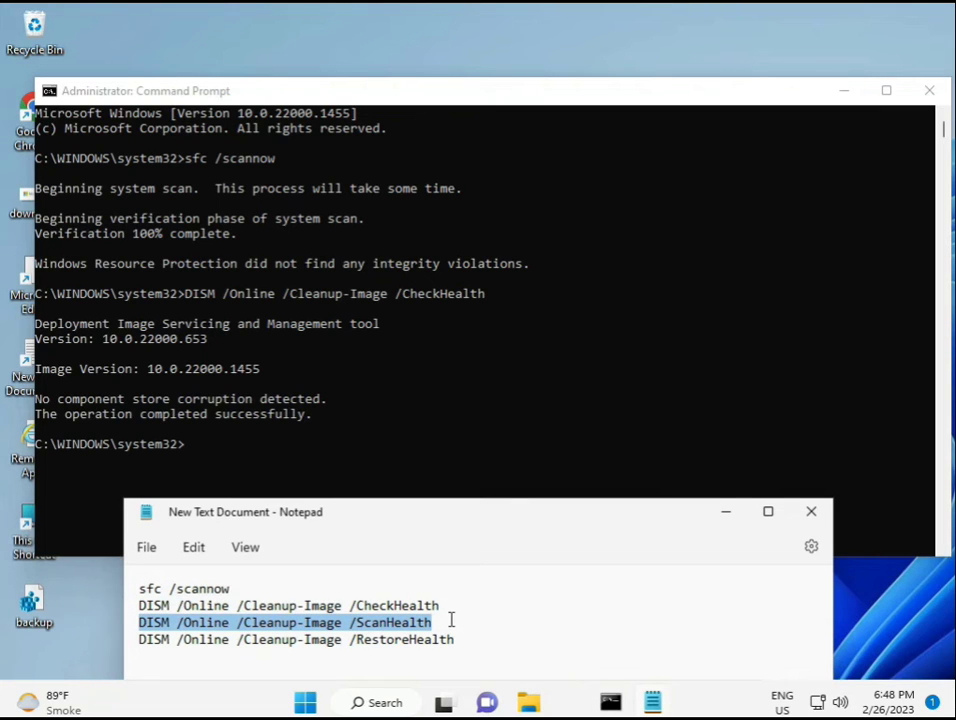
pyautogui.rightClick(425, 622)
pyautogui.click(465, 355)
pyautogui.click(336, 472)
pyautogui.click(192, 447)
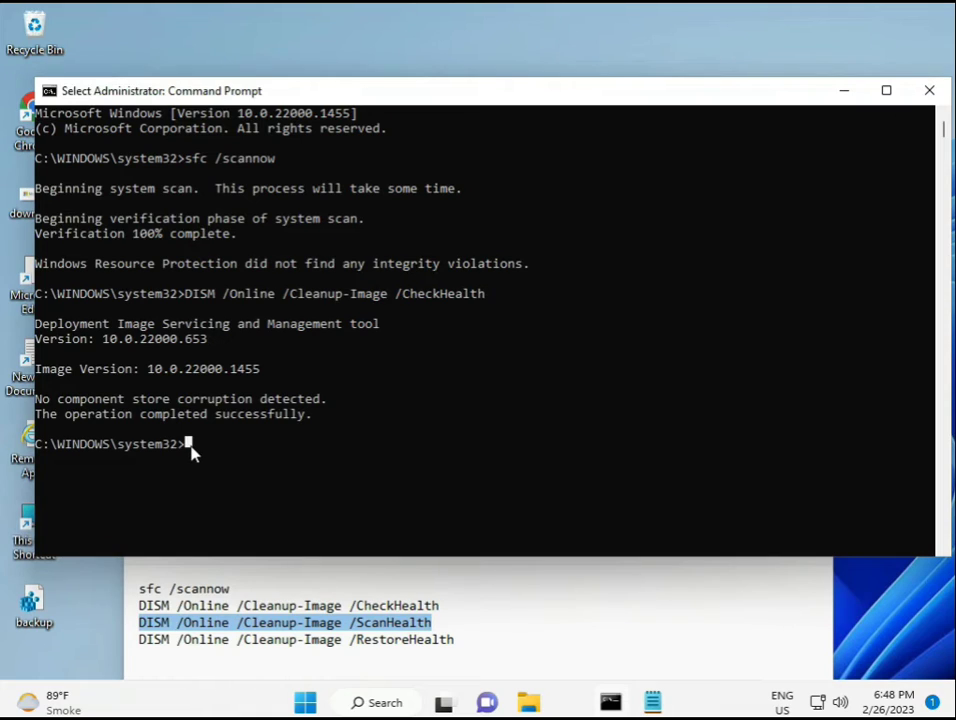
pyautogui.rightClick(192, 447)
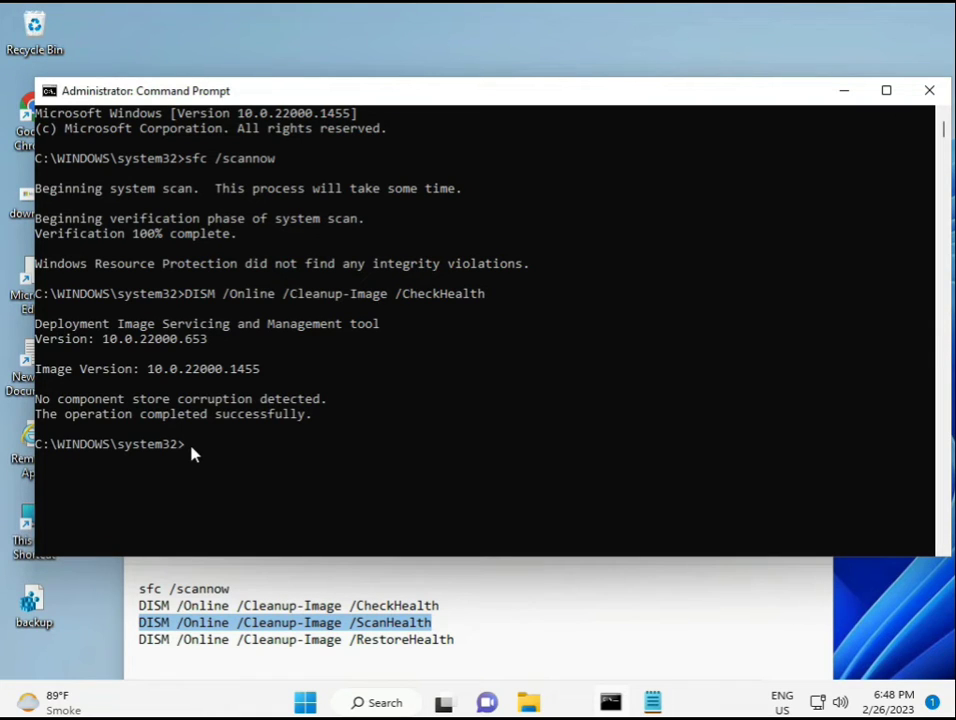
pyautogui.rightClick(192, 449)
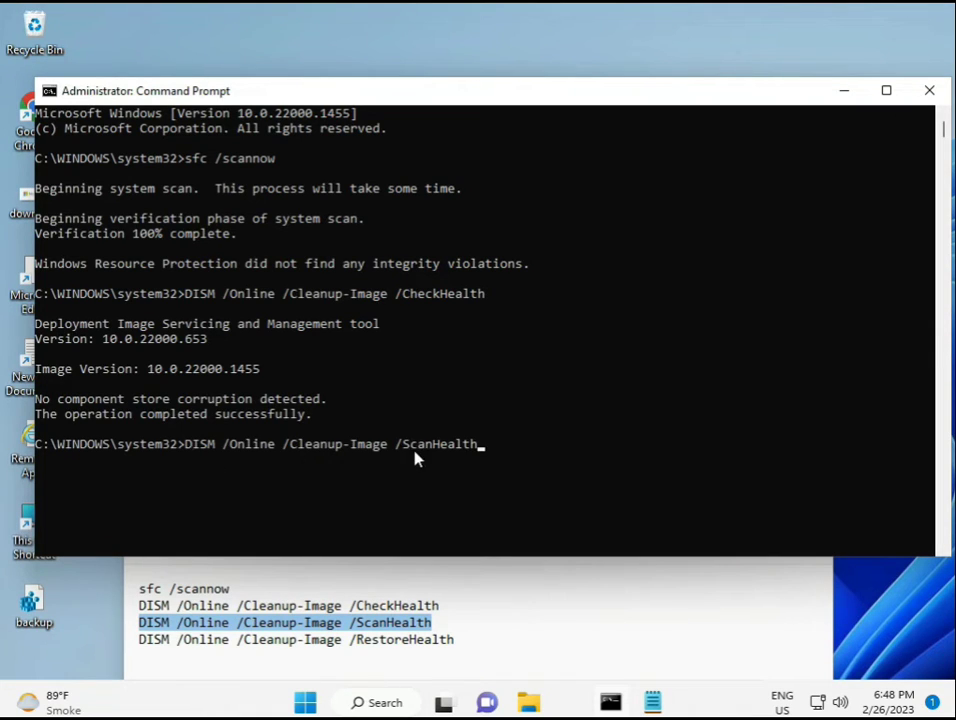
pyautogui.press('Return')
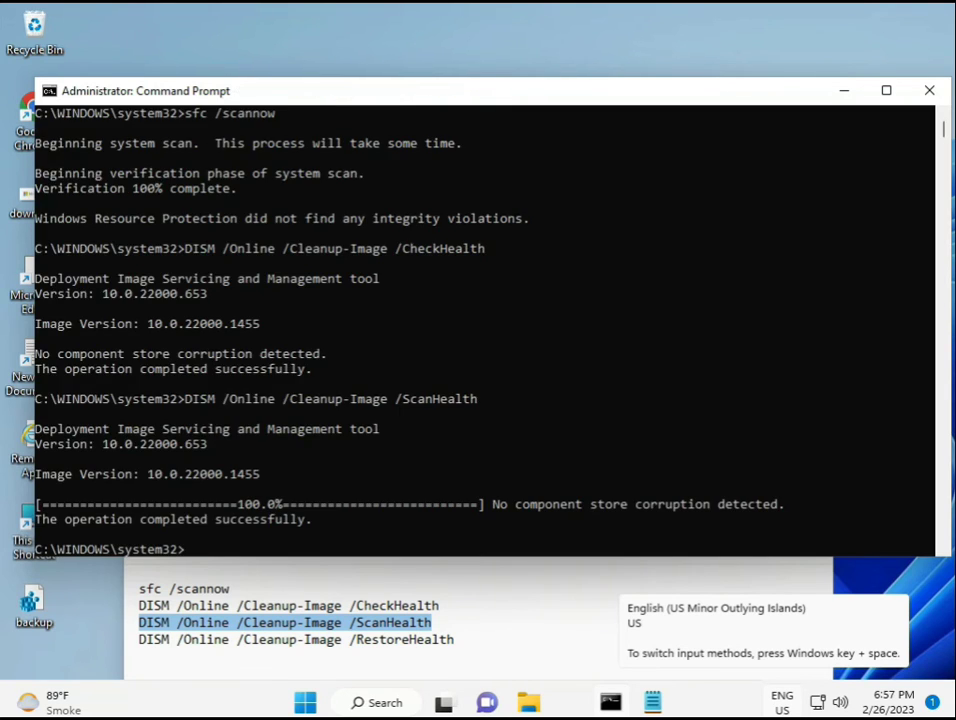
# - Copy the DISM /Online /Cleanup-Image /RestoreHealth line from the Notepad command list
pyautogui.moveTo(215, 519); pyautogui.dragTo(314, 521)
pyautogui.click(225, 645)
pyautogui.tripleClick(225, 645)
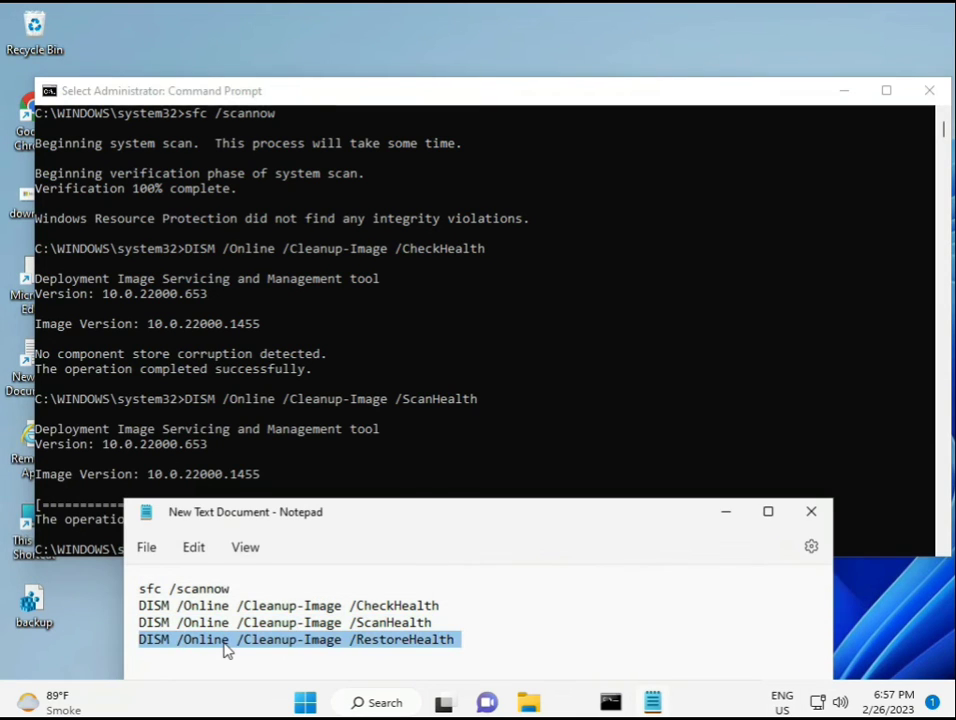
pyautogui.rightClick(225, 645)
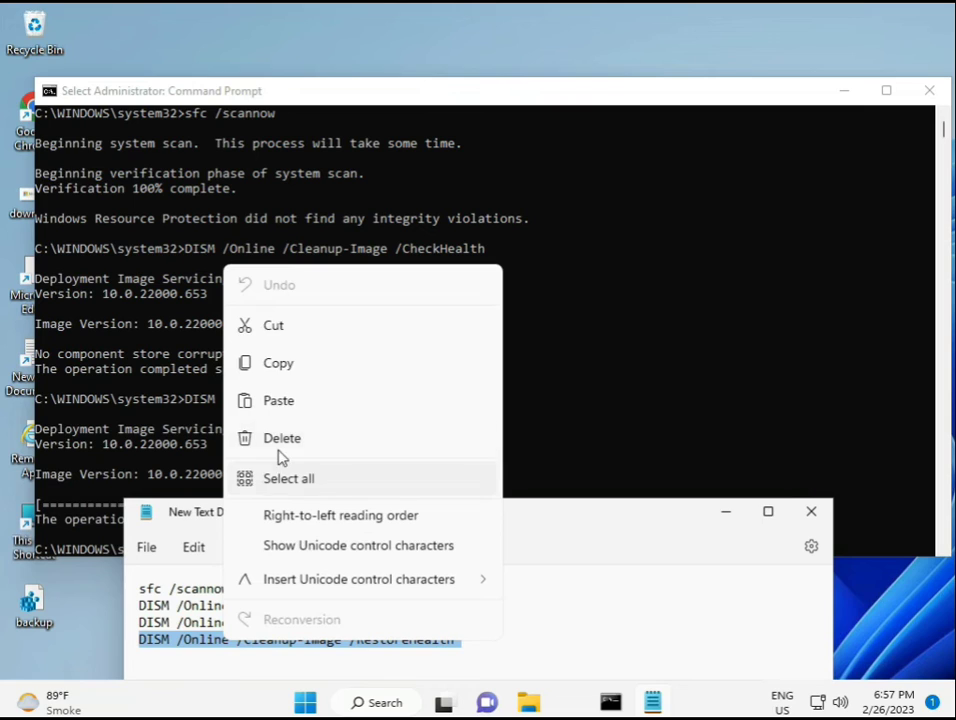
pyautogui.click(285, 366)
# - Paste the RestoreHealth command into the admin Command Prompt and run it
pyautogui.click(210, 541)
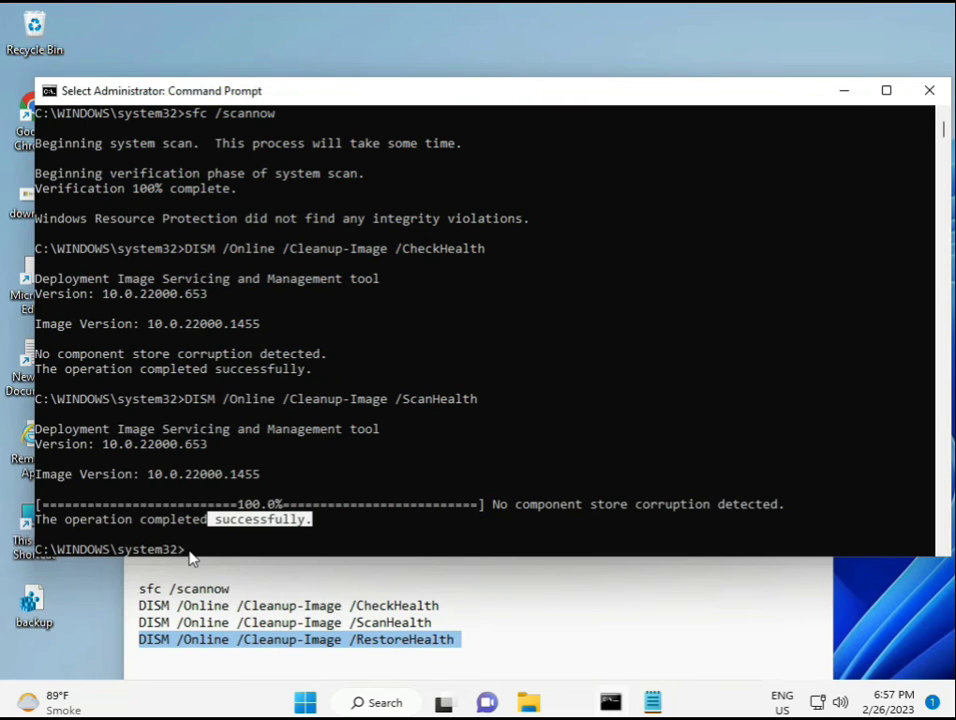
pyautogui.rightClick(190, 552)
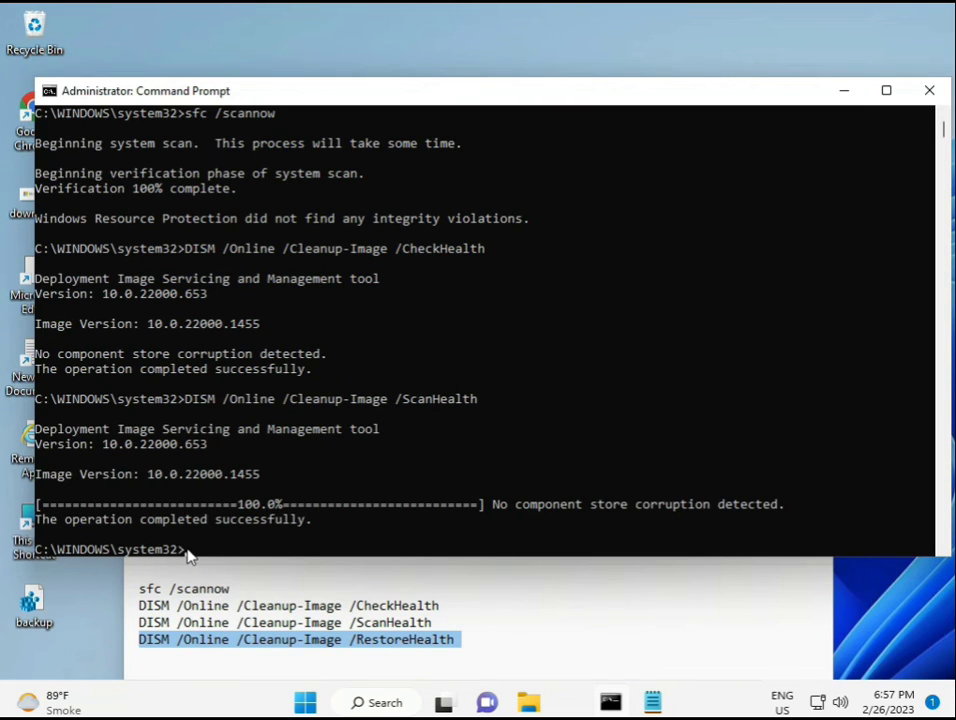
pyautogui.click(190, 552)
pyautogui.rightClick(190, 552)
pyautogui.rightClick(188, 550)
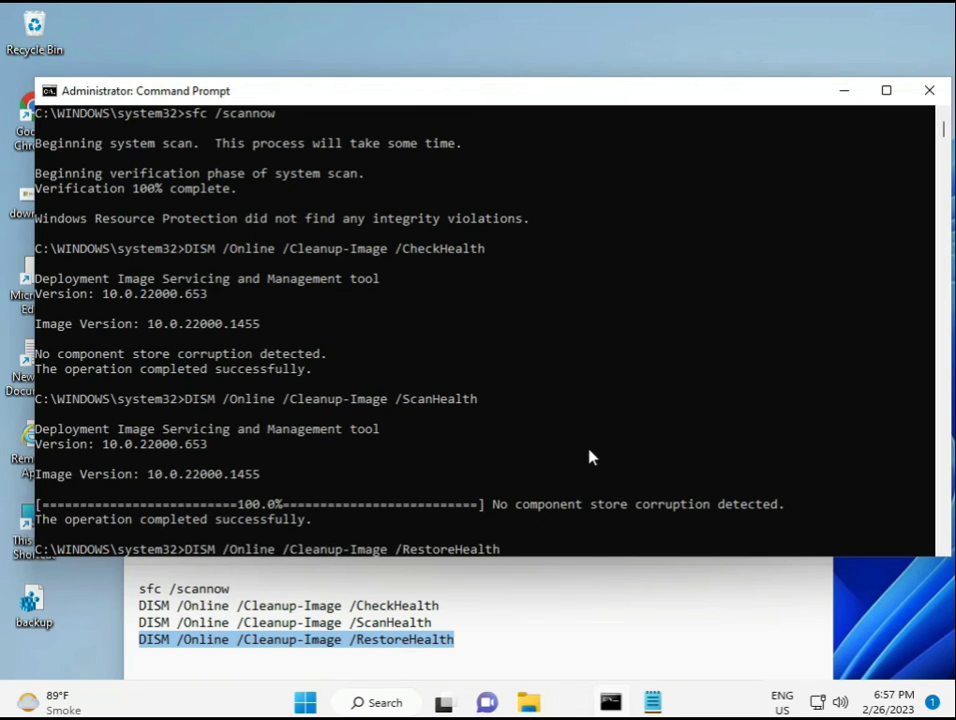
pyautogui.scroll(-9, 590, 457)
pyautogui.scroll(9, 565, 455)
pyautogui.moveTo(945, 128)
pyautogui.mouseDown()
pyautogui.moveTo(948, 143)
pyautogui.moveTo(946, 127)
pyautogui.mouseUp()
pyautogui.click(190, 281)
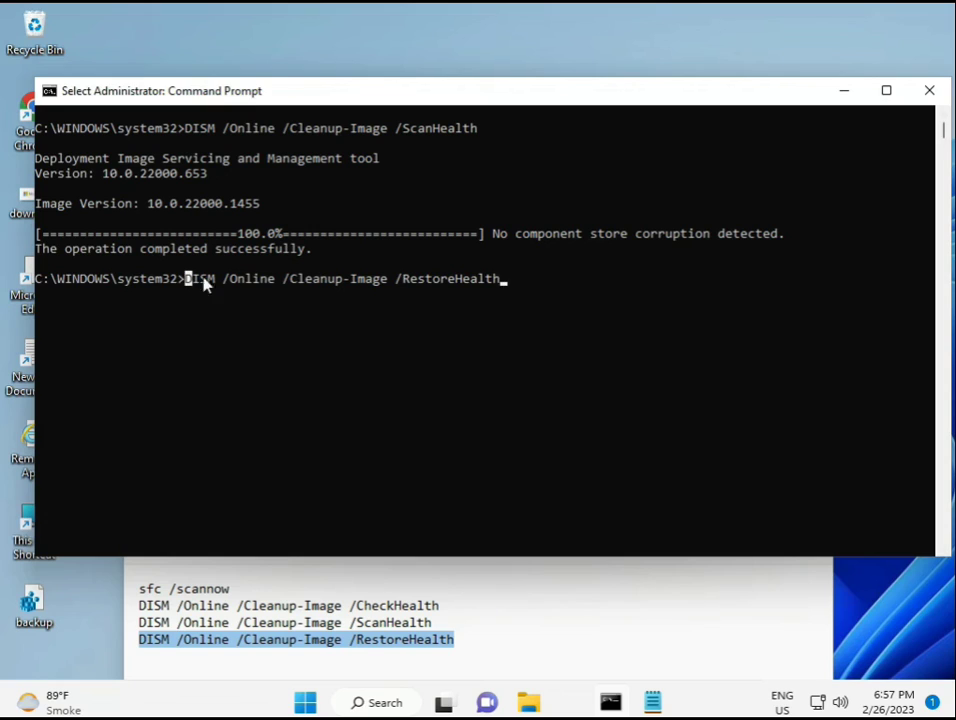
pyautogui.press('Escape')
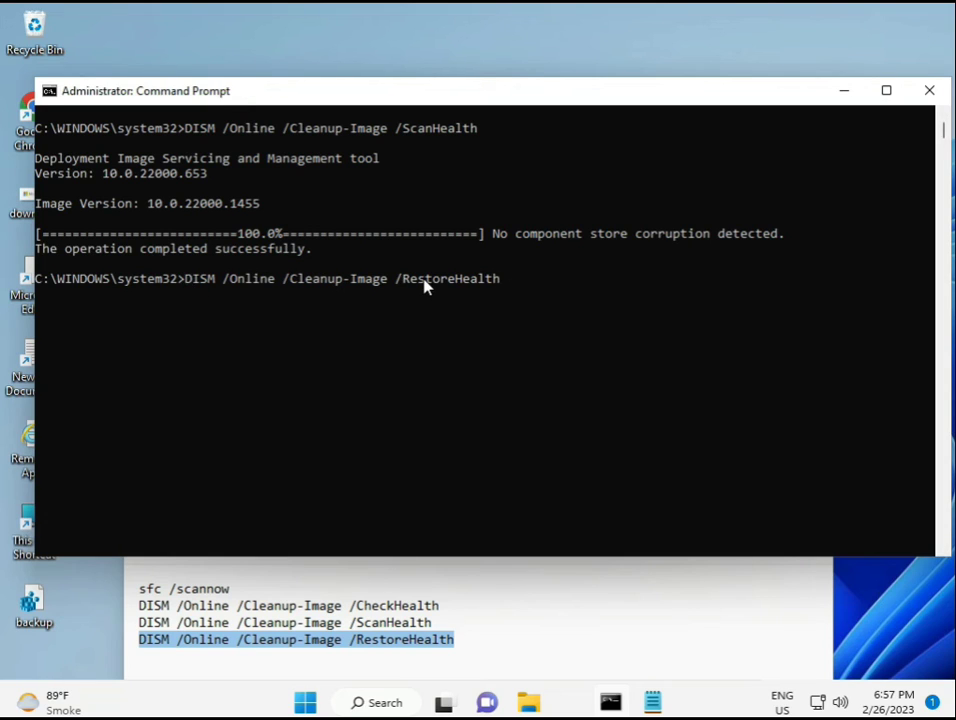
pyautogui.press('Return')
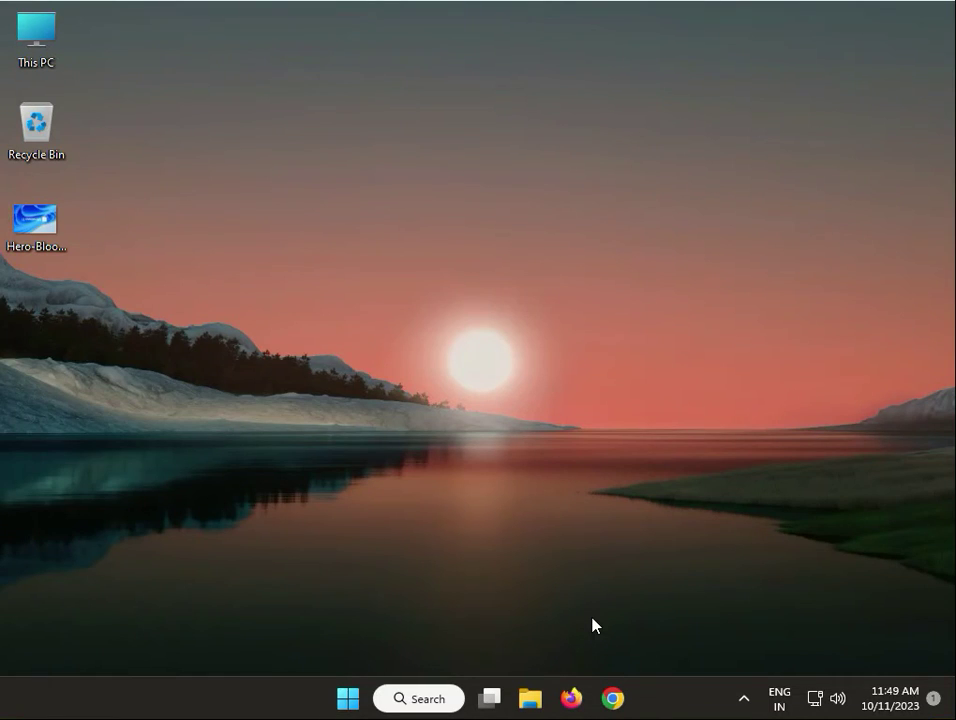
# - Launch Windows Security from a Start search for 'win' and go to Virus & threat protection
pyautogui.click(352, 706)
pyautogui.write('win')
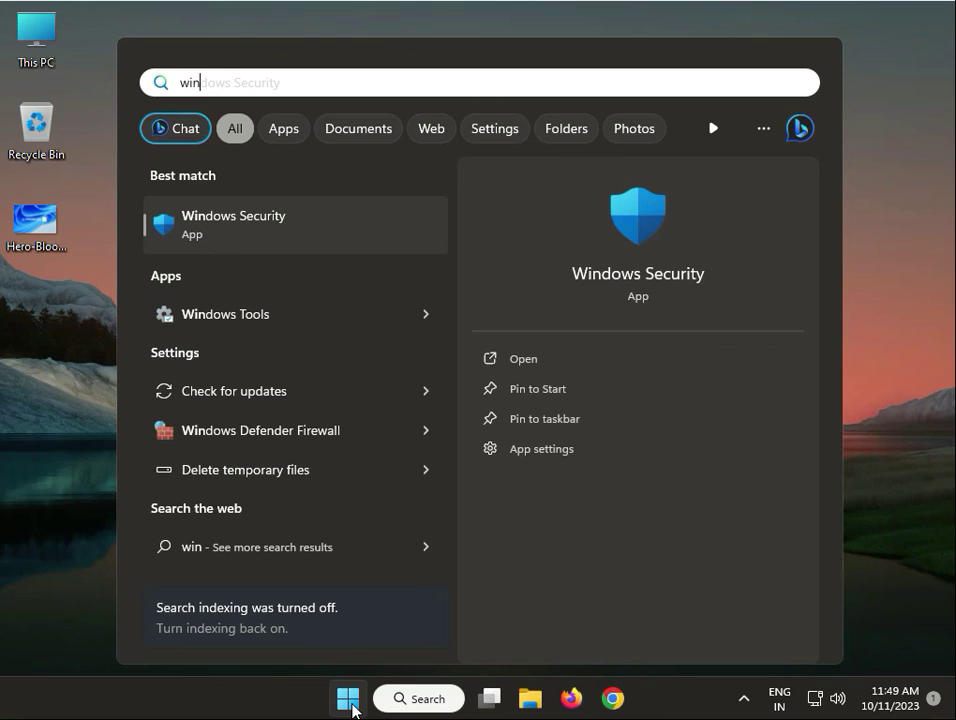
pyautogui.click(310, 224)
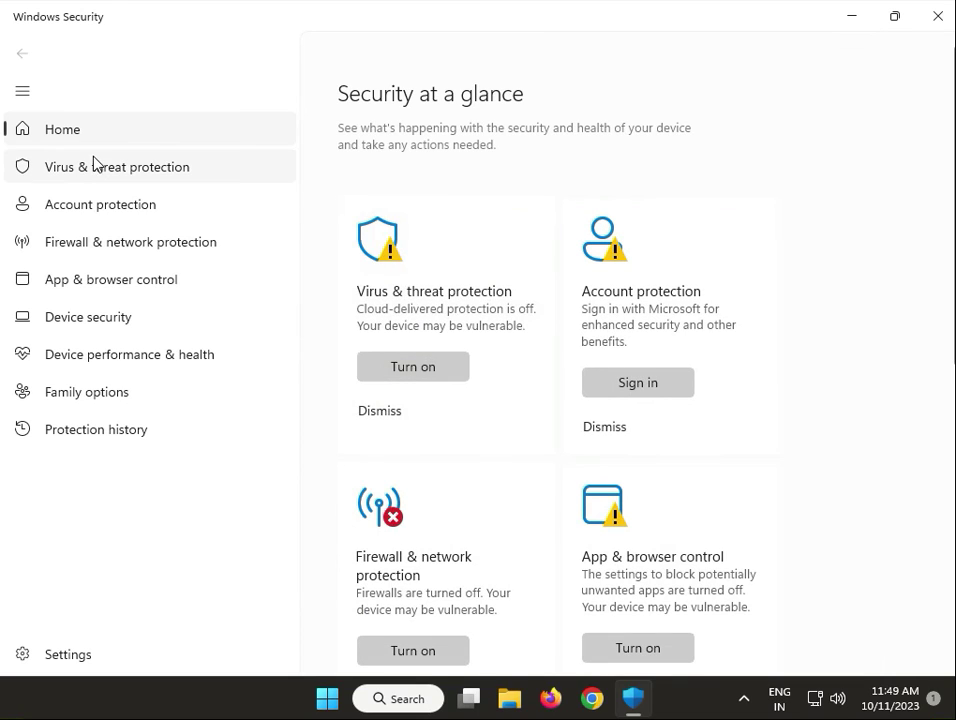
pyautogui.click(94, 167)
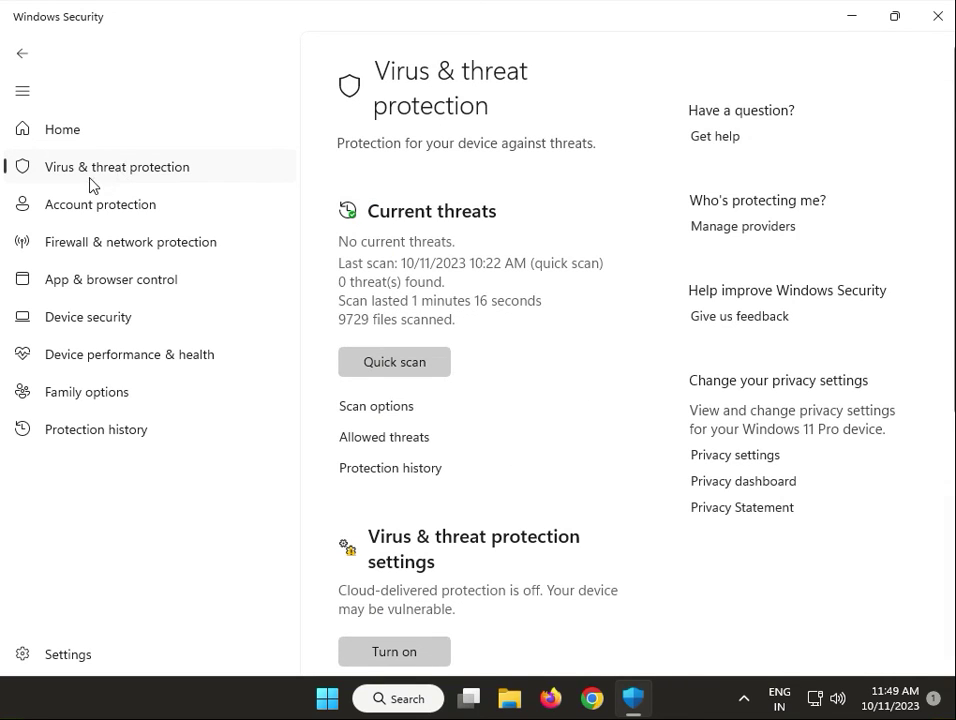
# - Under Scan options, select Microsoft Defender Antivirus (offline scan) instead of Quick scan
pyautogui.click(381, 410)
pyautogui.scroll(-3, 386, 461)
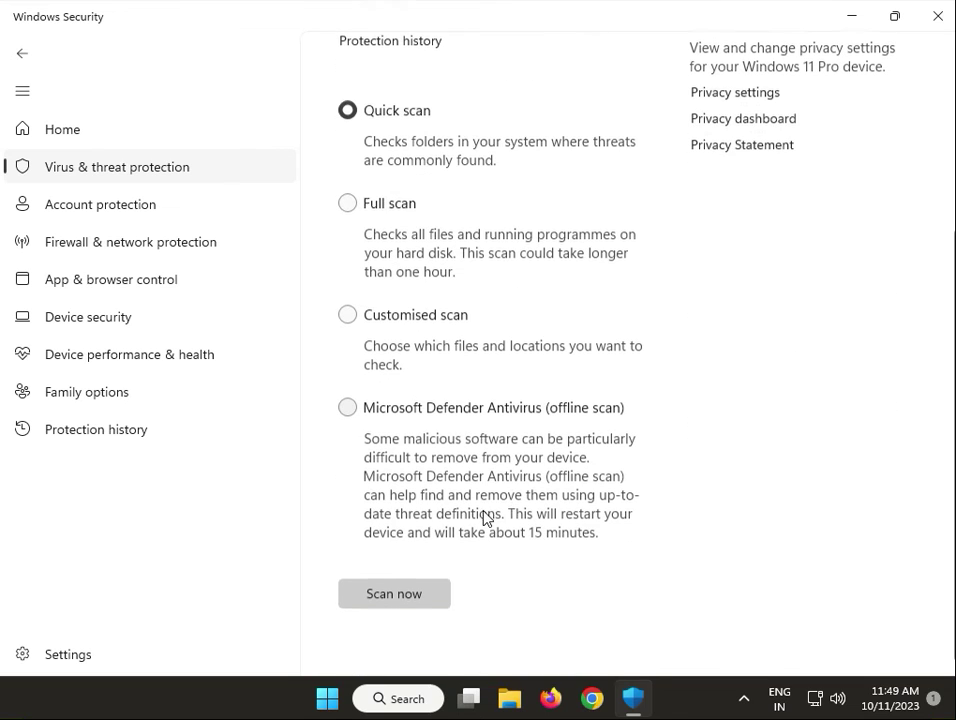
pyautogui.click(354, 414)
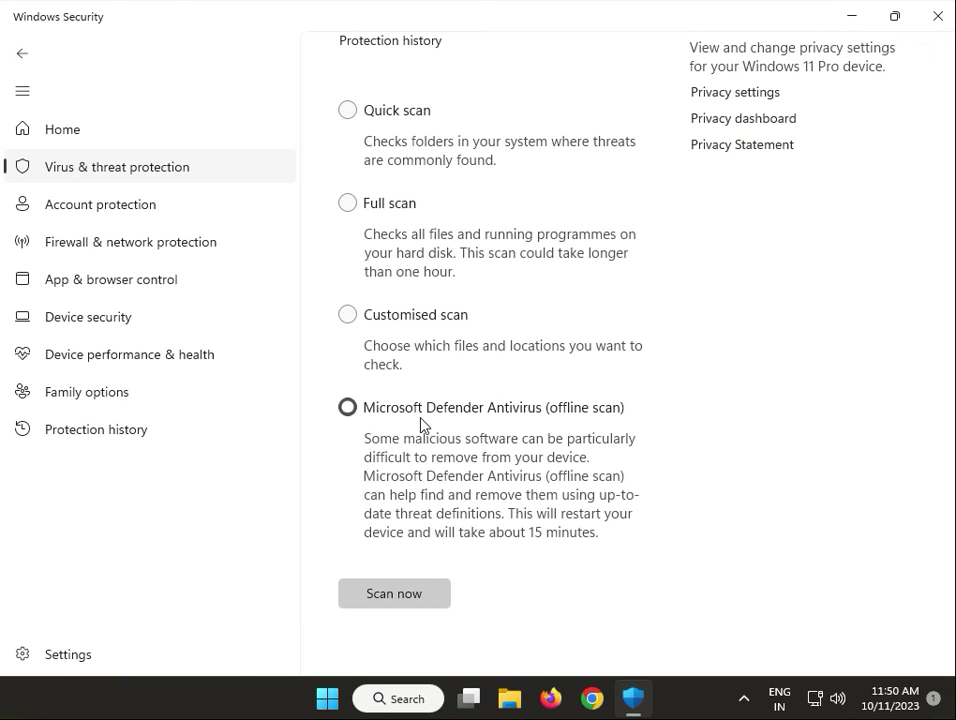
pyautogui.click(347, 407)
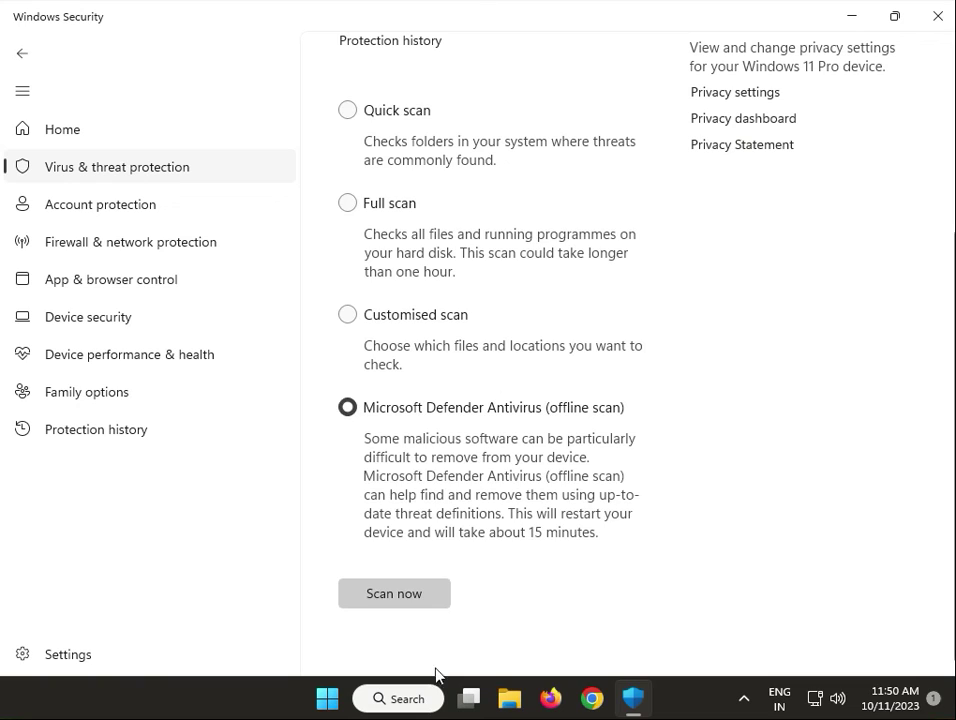